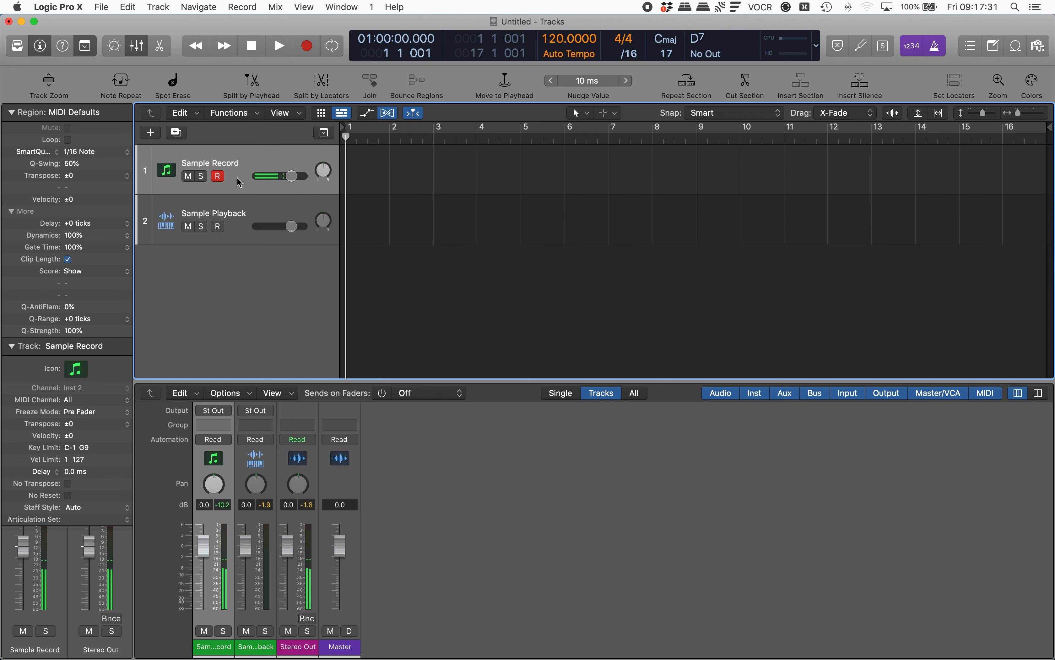
Select the Sample Record track and open its Auto Sampler plug-in from the channel's effect slot
key(Down)
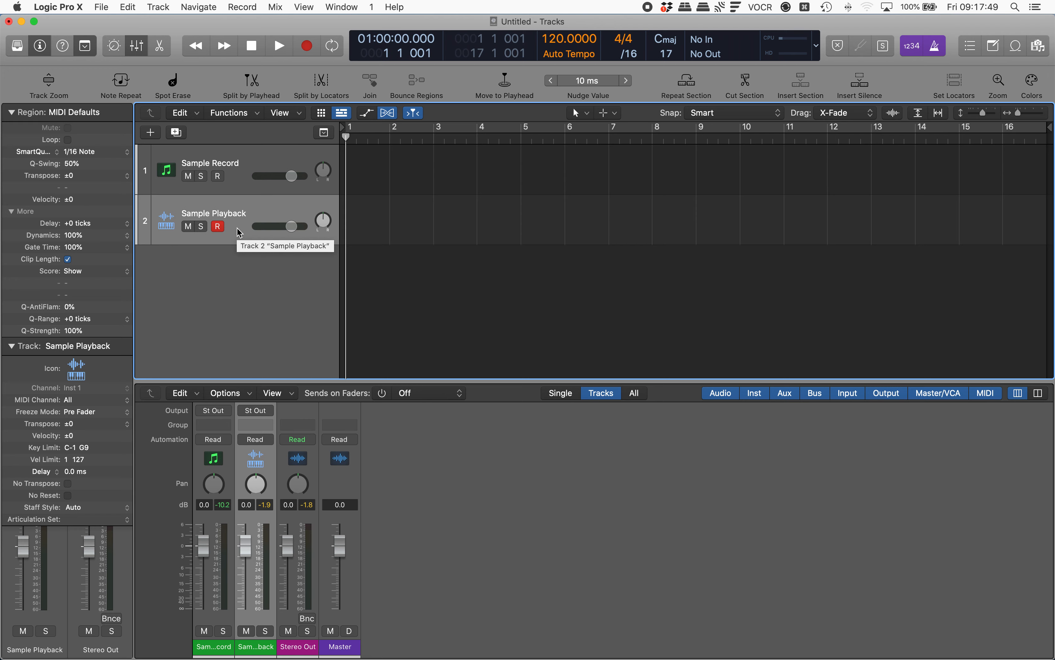
click(239, 182)
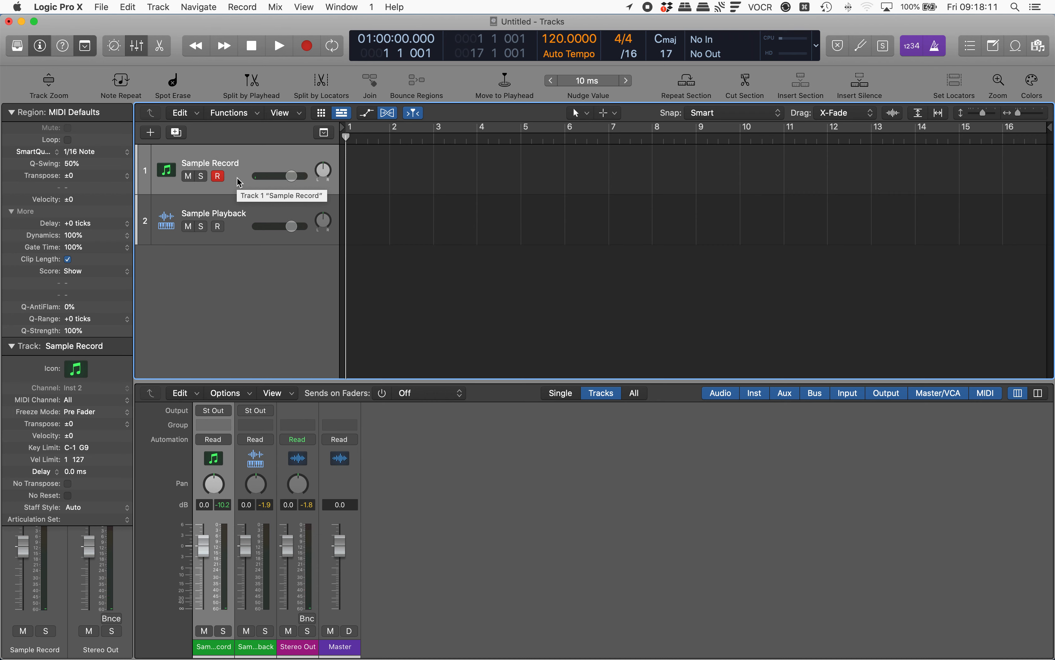
key(v)
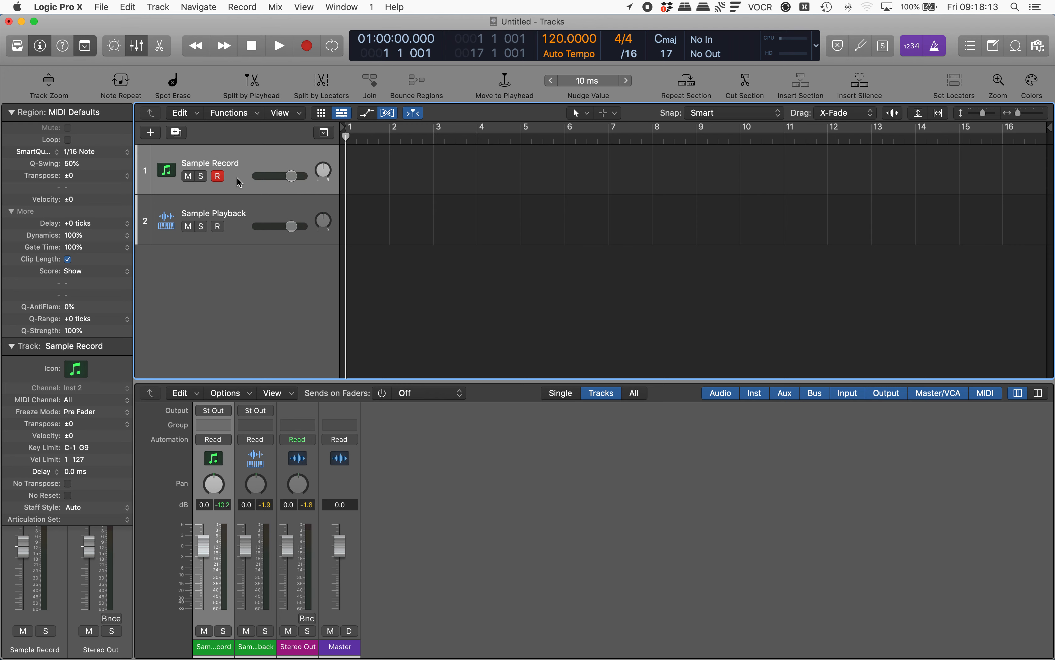
click(596, 575)
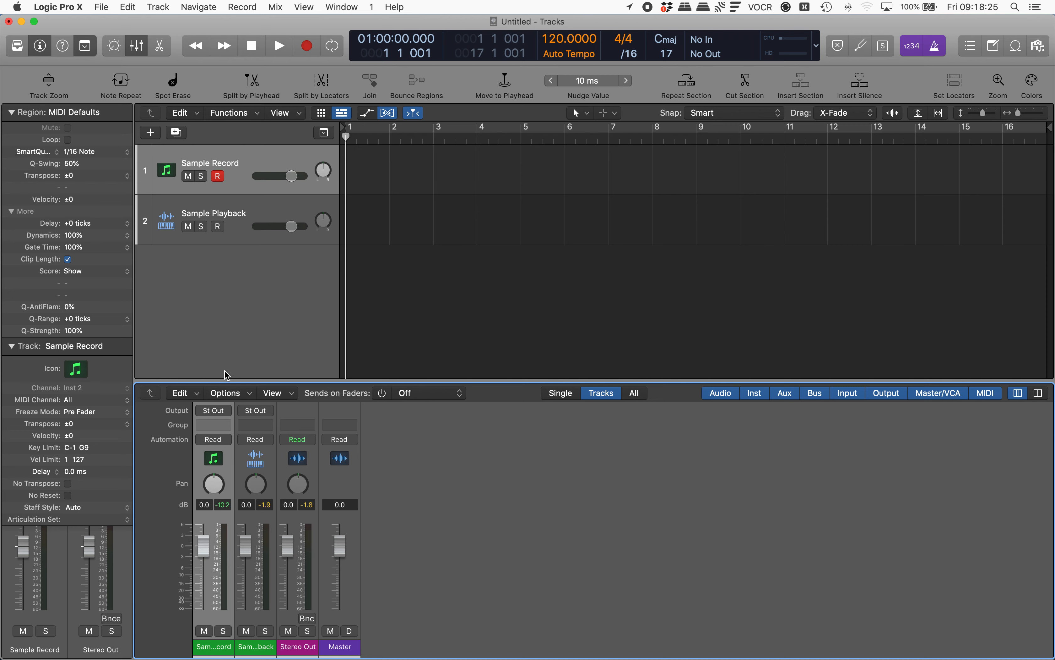
key(ctrl+alt+space)
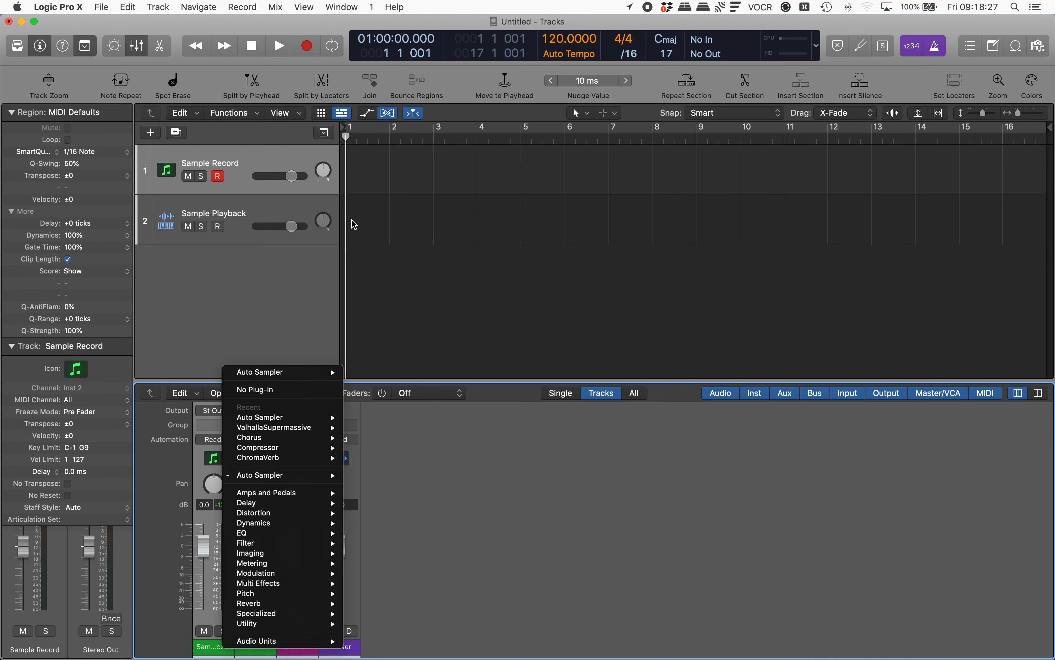
click(285, 375)
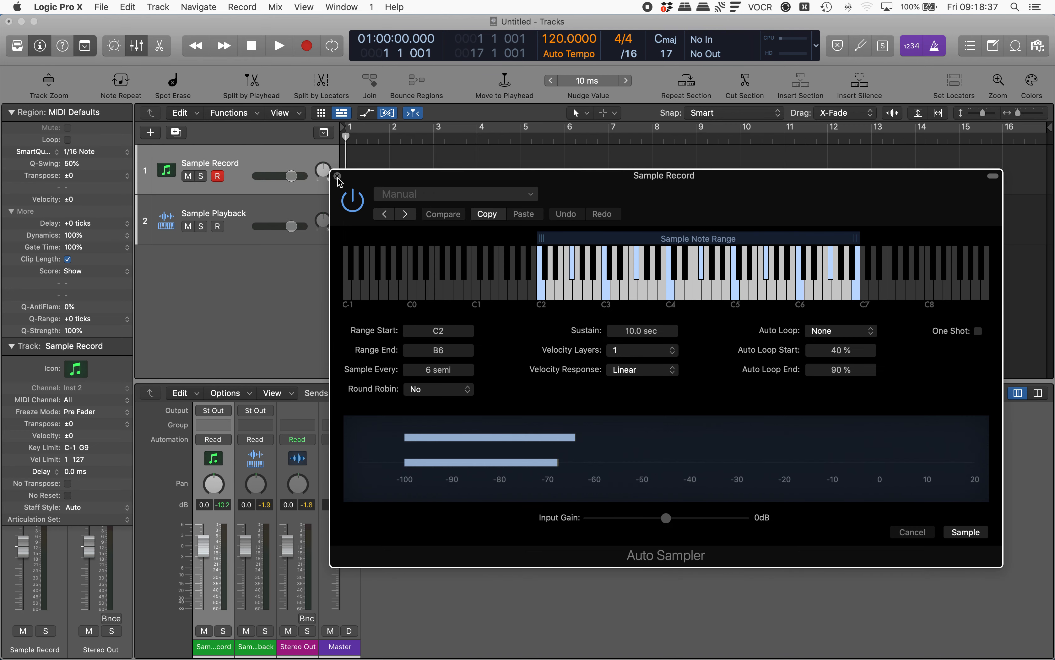
click(451, 196)
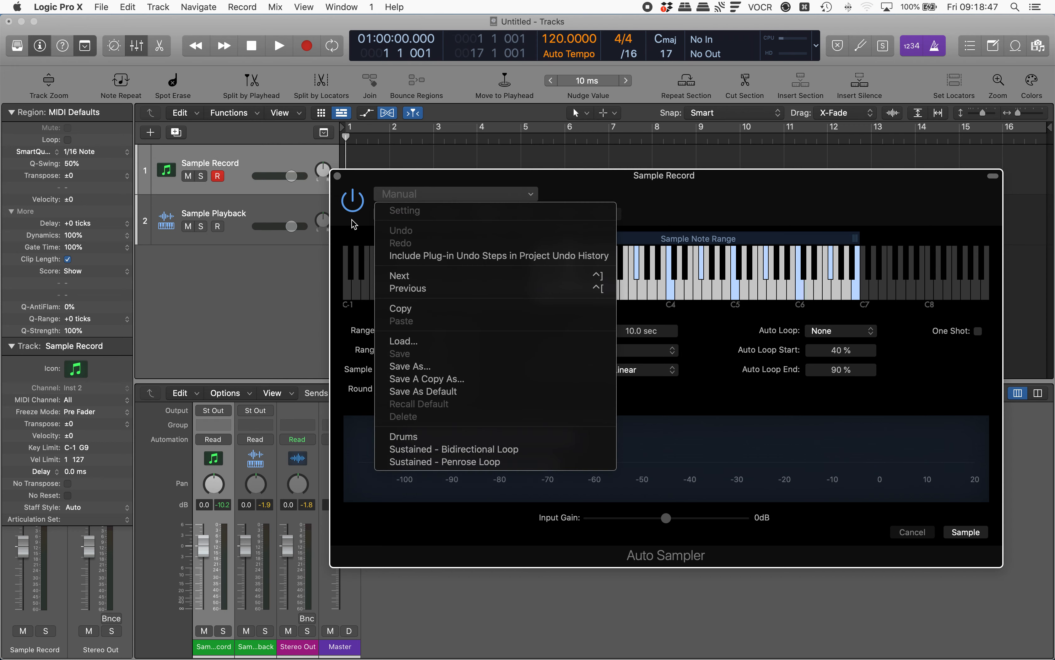
key(Up)
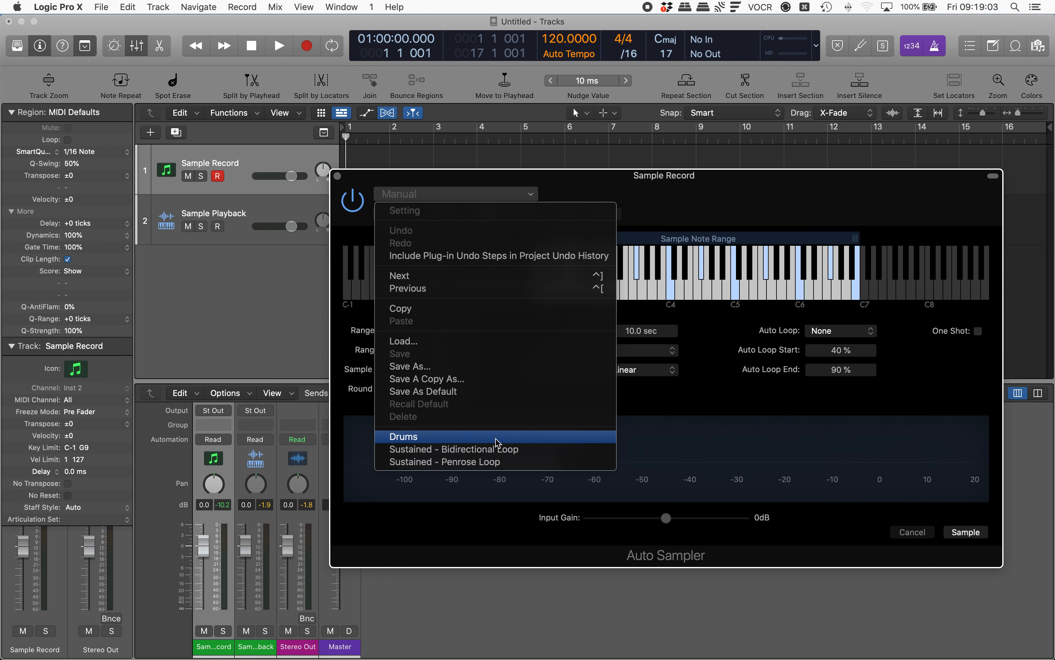
click(495, 393)
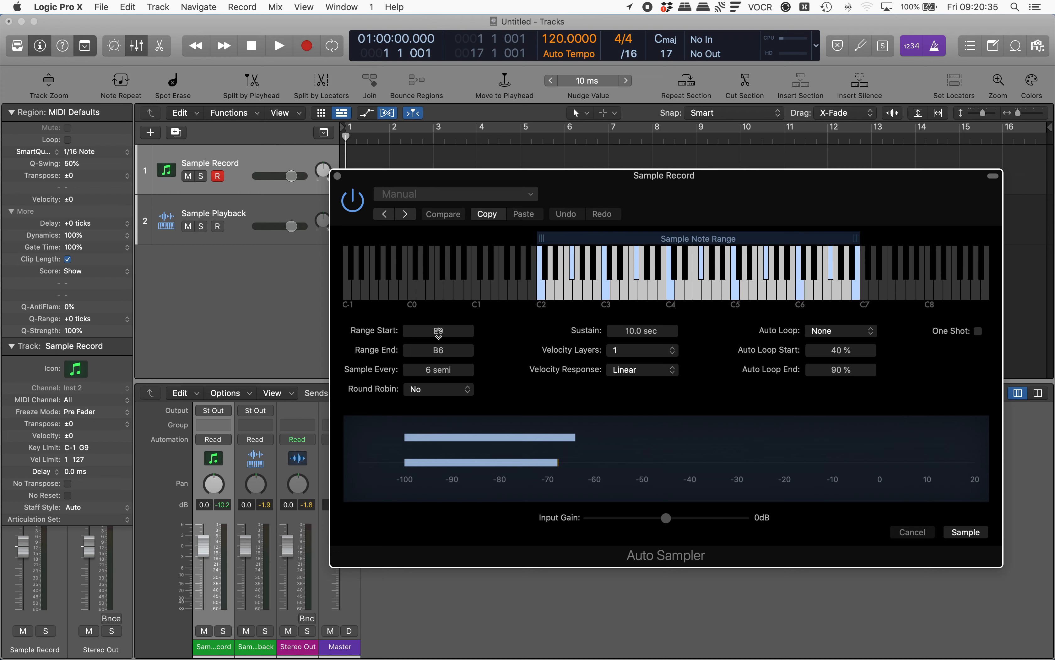
Set the Auto Sampler note range to start at E1 and end at E7
double_click(438, 332)
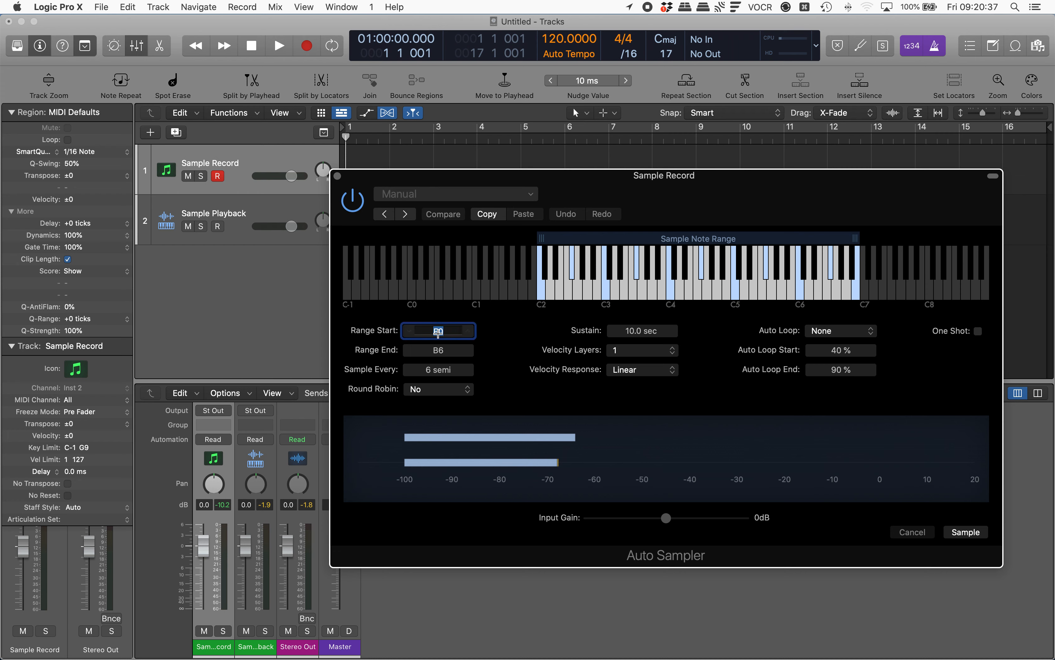
text(E1)
key(Return)
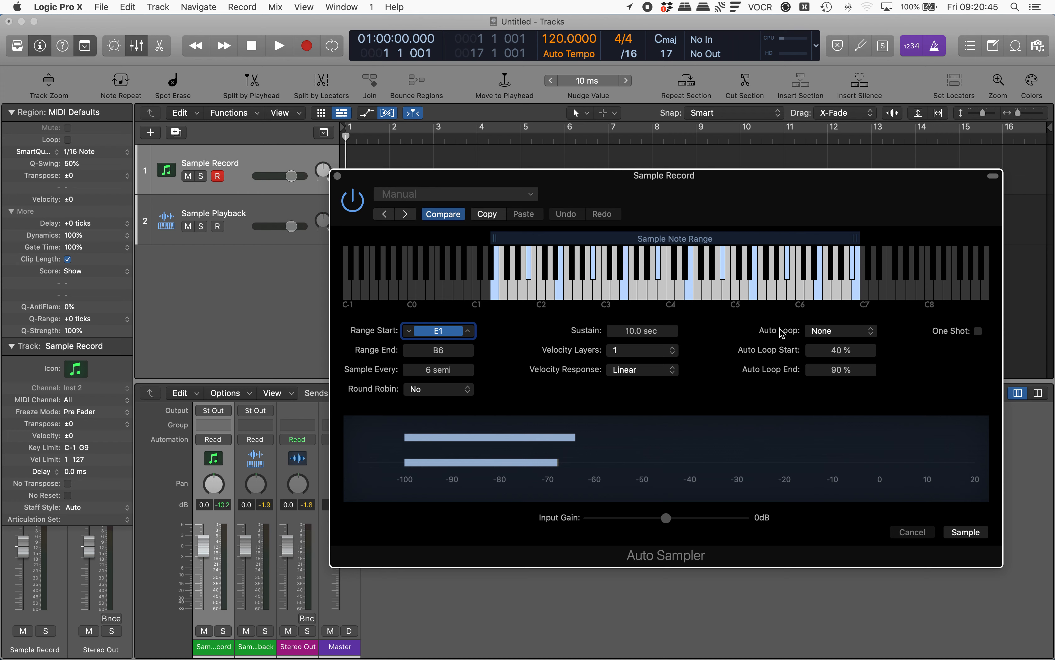
click(842, 336)
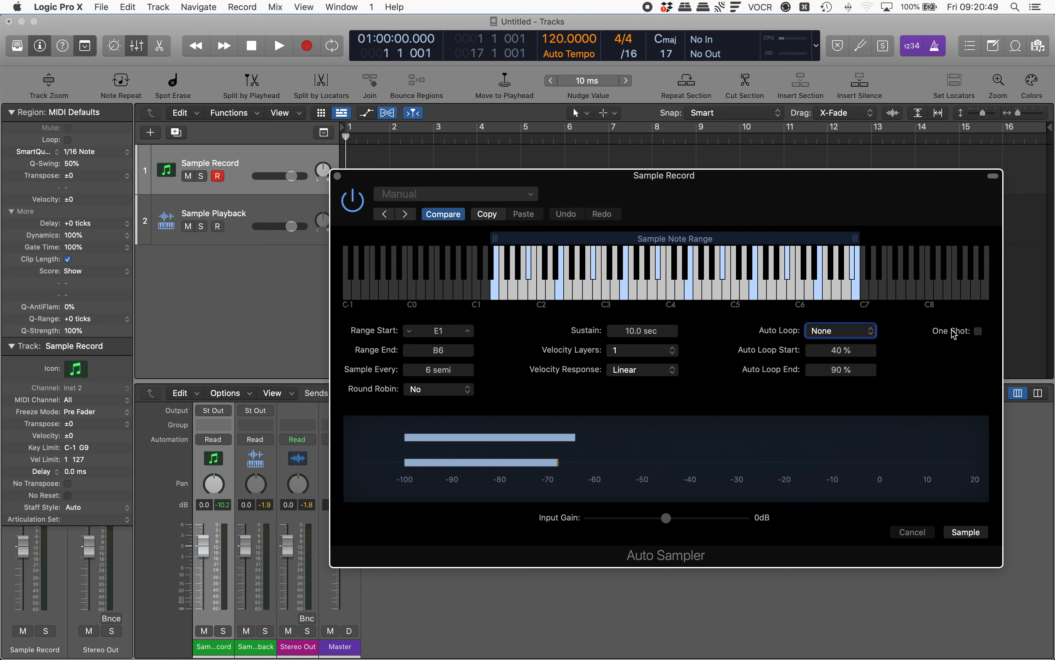
key(ctrl+alt+Right)
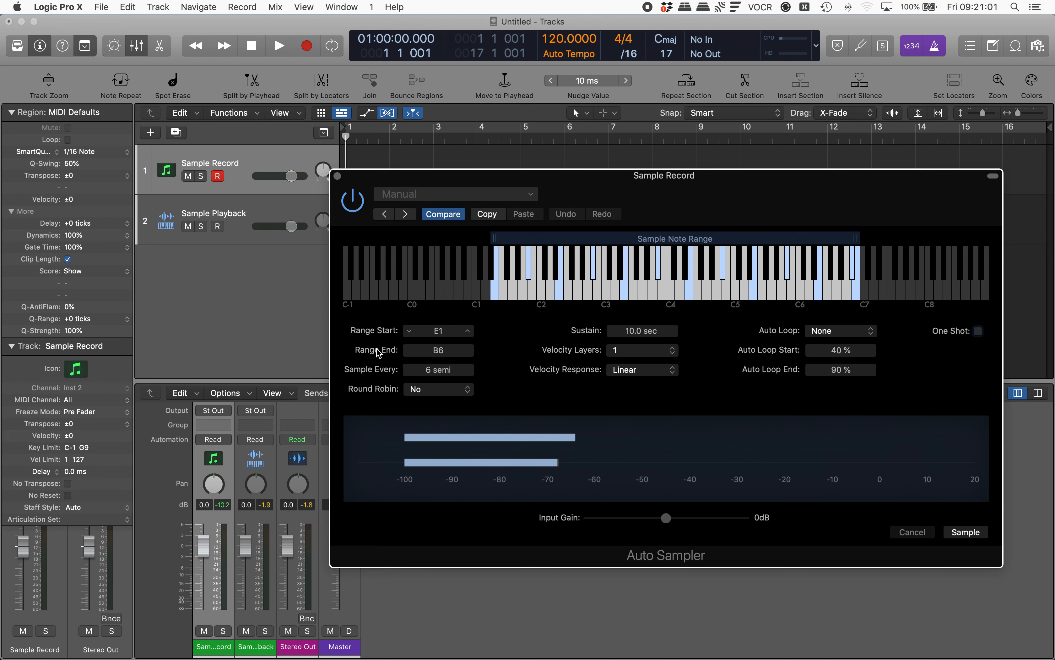
double_click(438, 352)
text(E7)
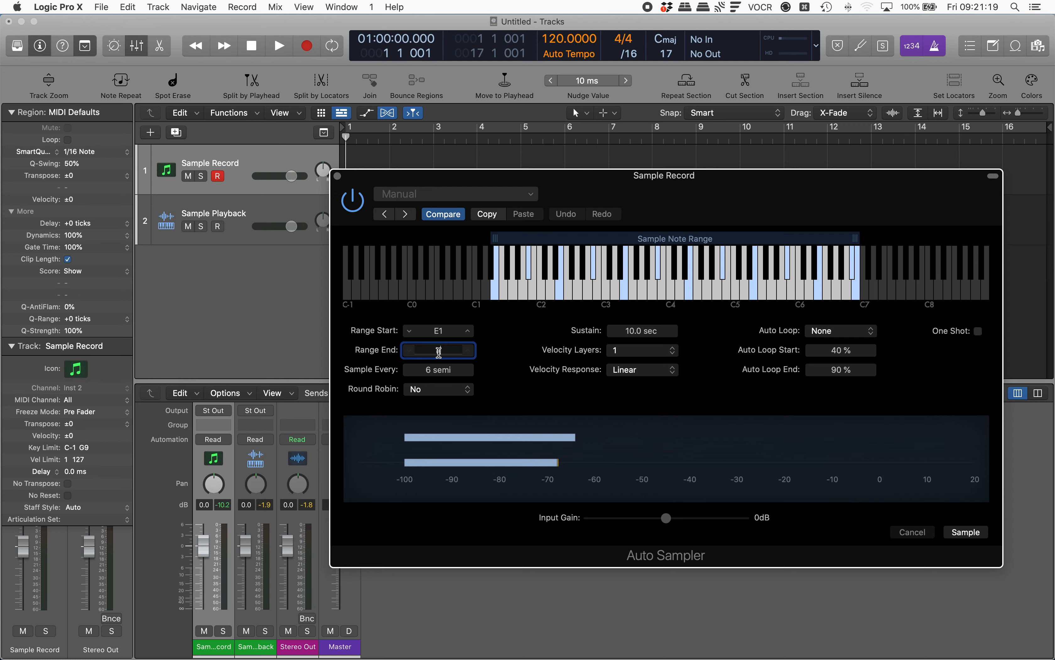
key(Return)
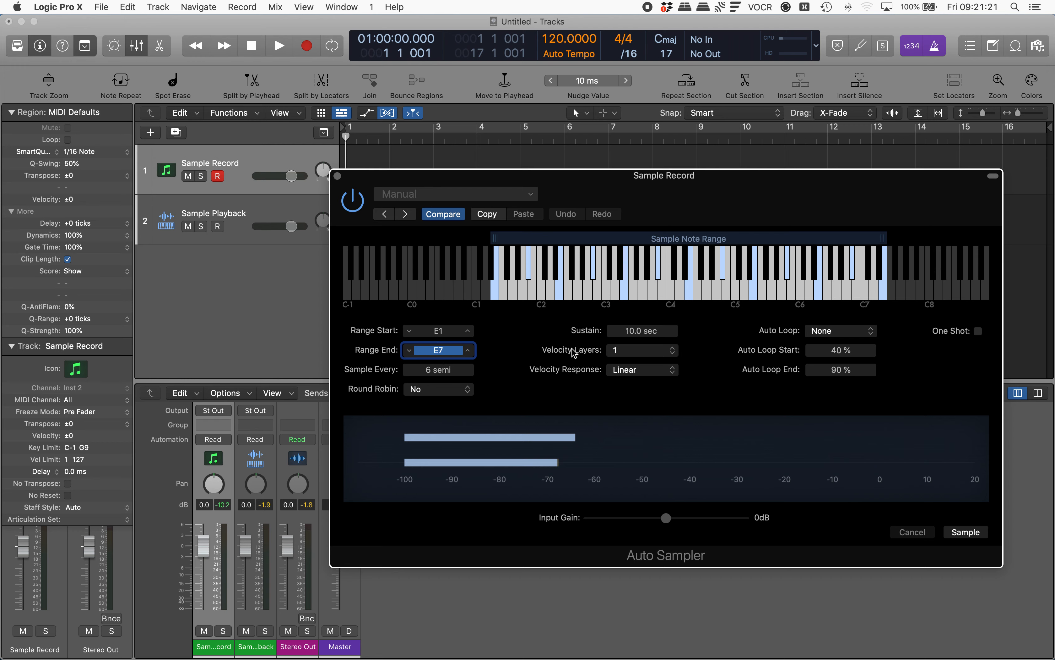
click(644, 357)
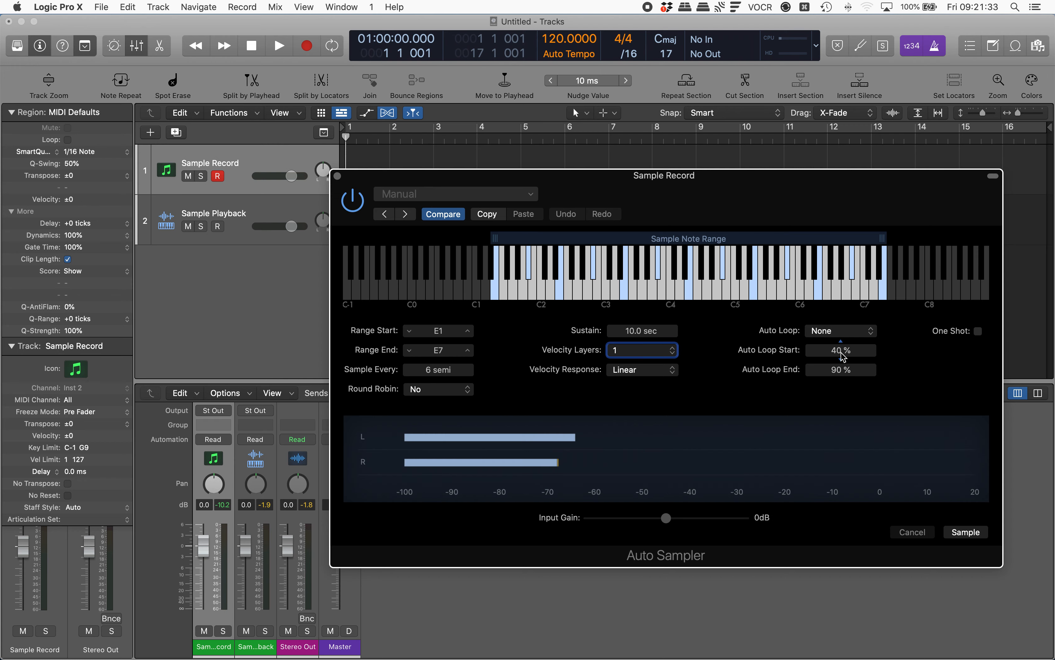
mouse_move(645, 357)
click(644, 376)
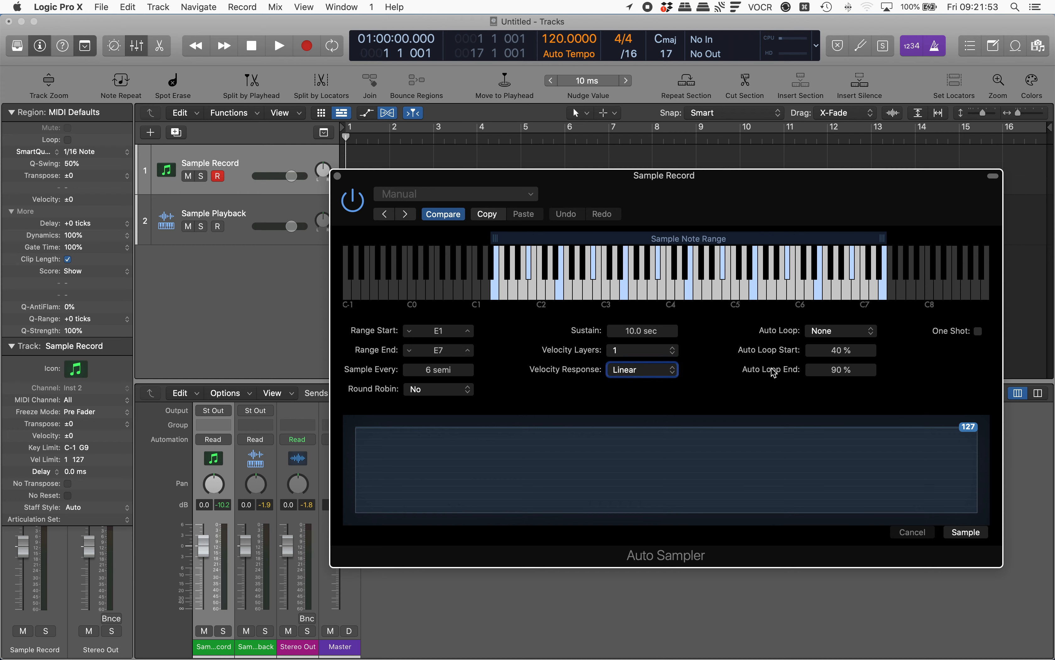
click(441, 395)
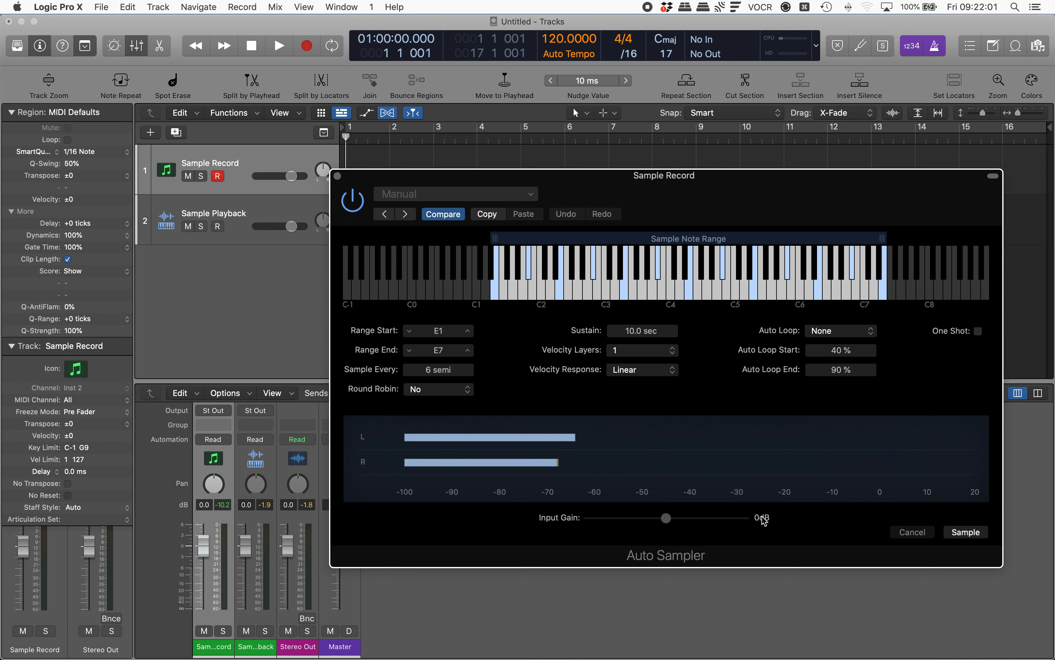
Run Auto Sampler, save the sampled instrument as "Test Rhodes" in the Auto Sampled folder, and leave the plug-in window
click(966, 533)
click(967, 533)
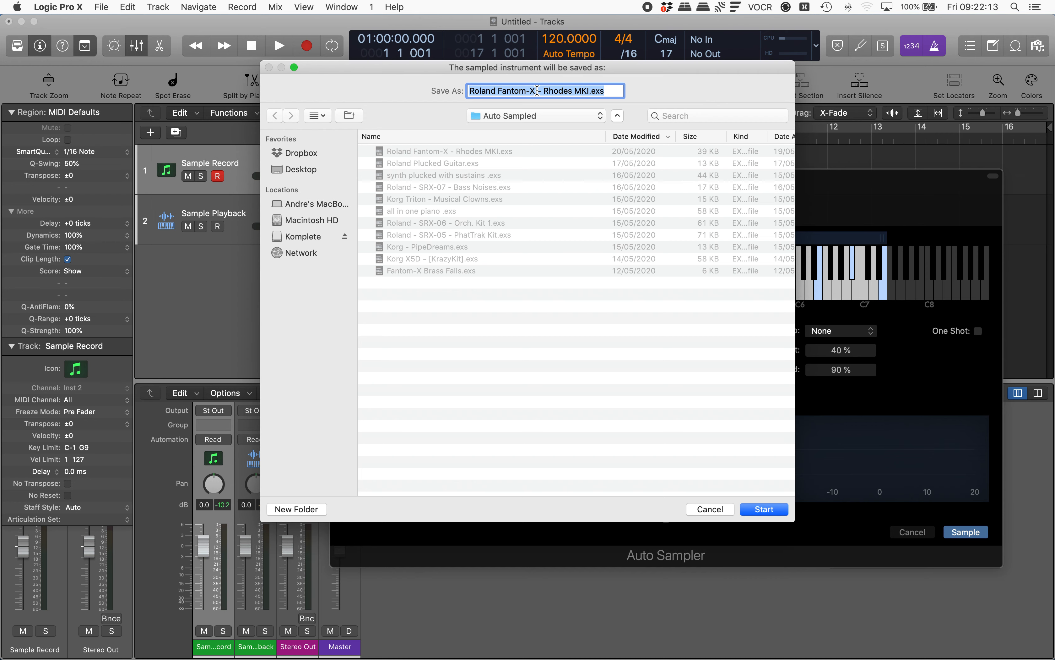
text(Test Rhodes)
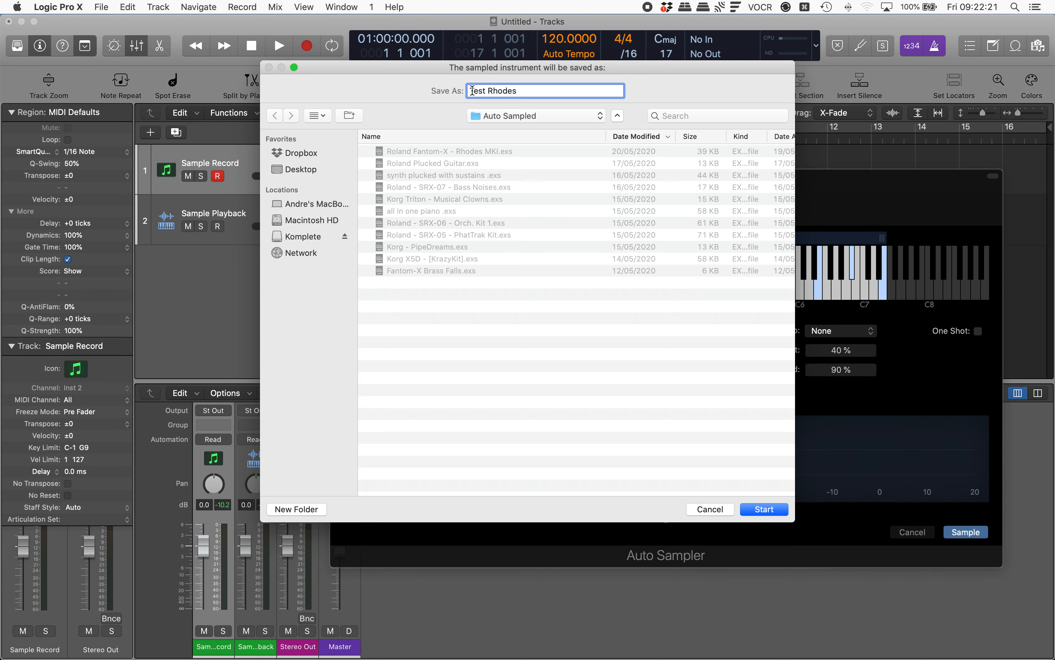
key(Return)
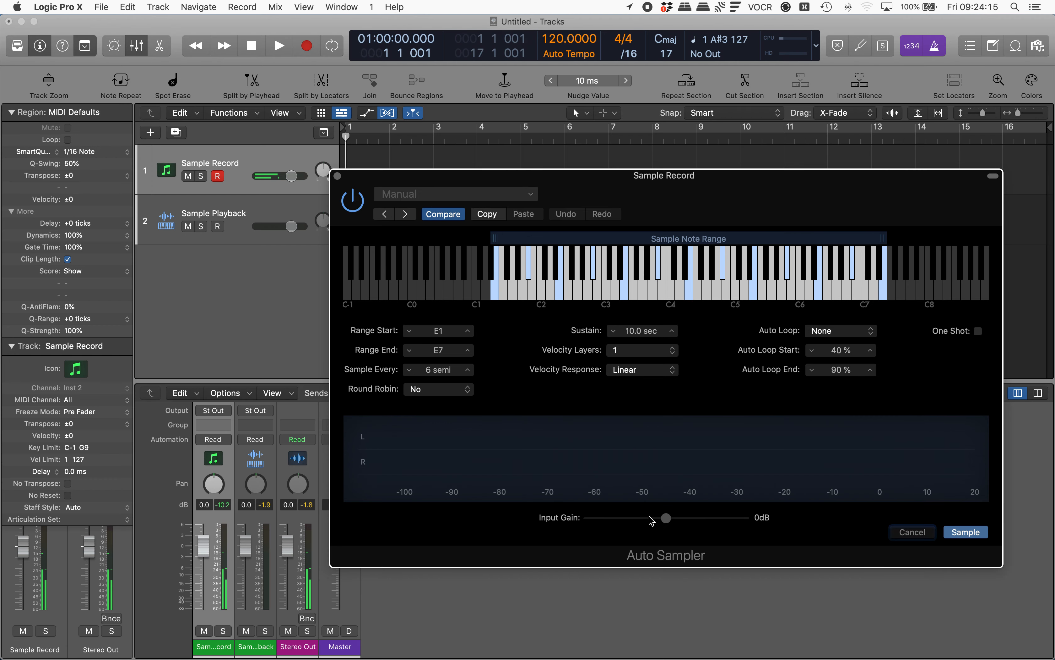
click(965, 533)
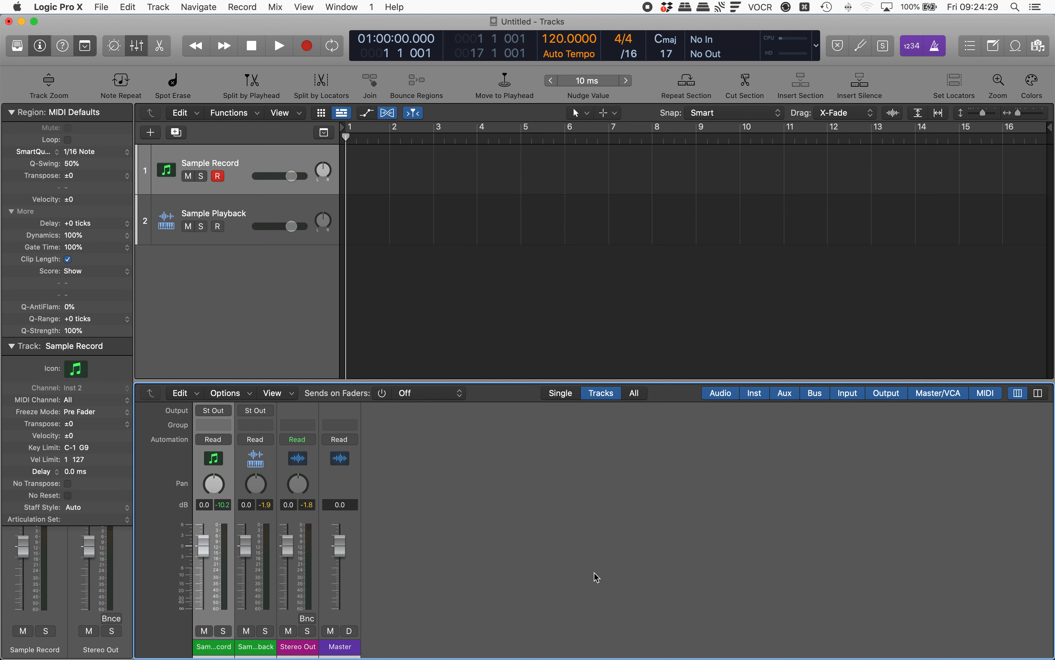
Select the Sample Playback track and show its Sampler plug-in window
key(Down)
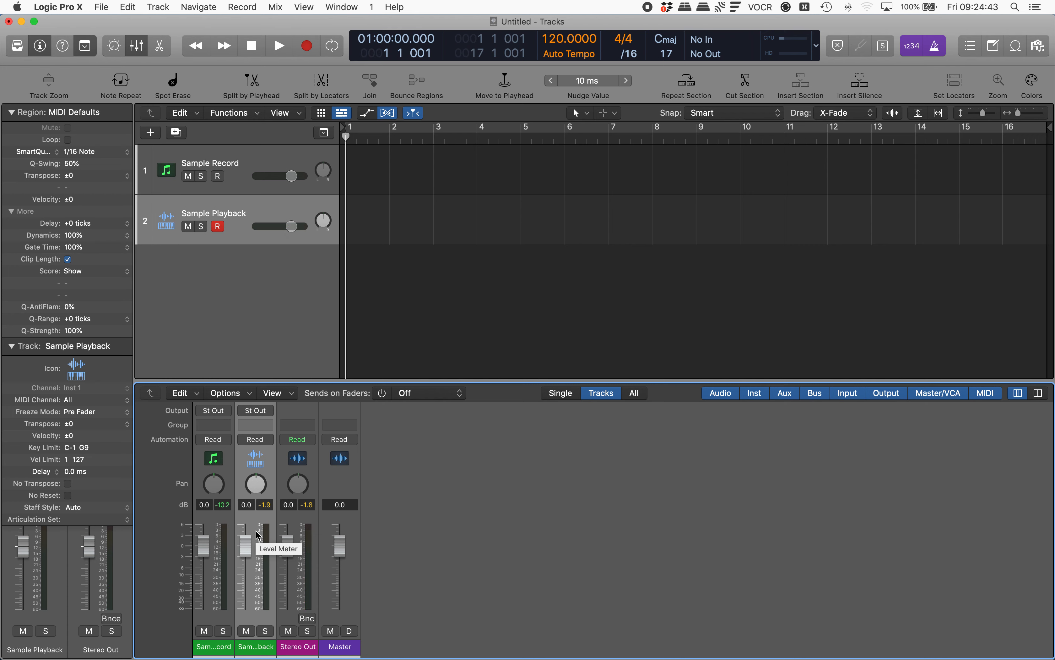
key(v)
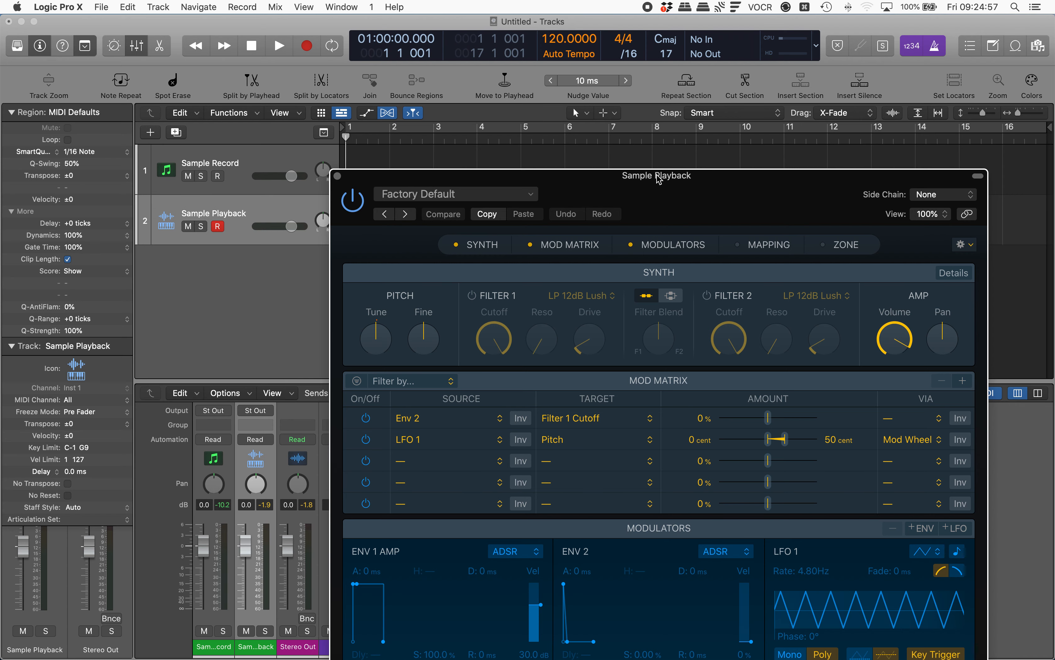
key(super+w)
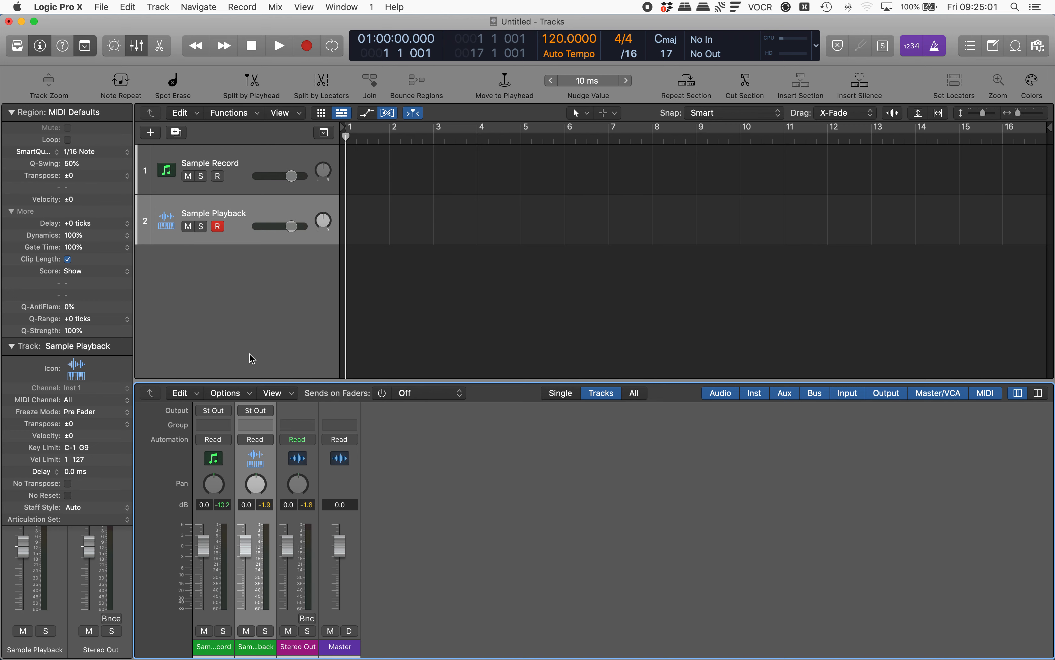
key(ctrl+alt+space)
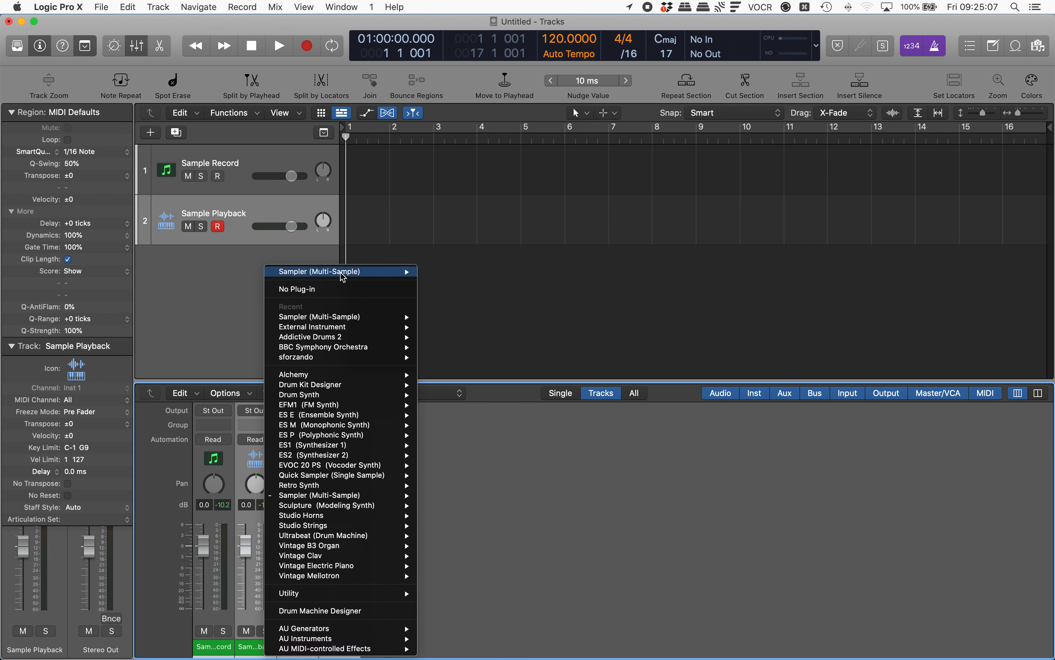
key(Escape)
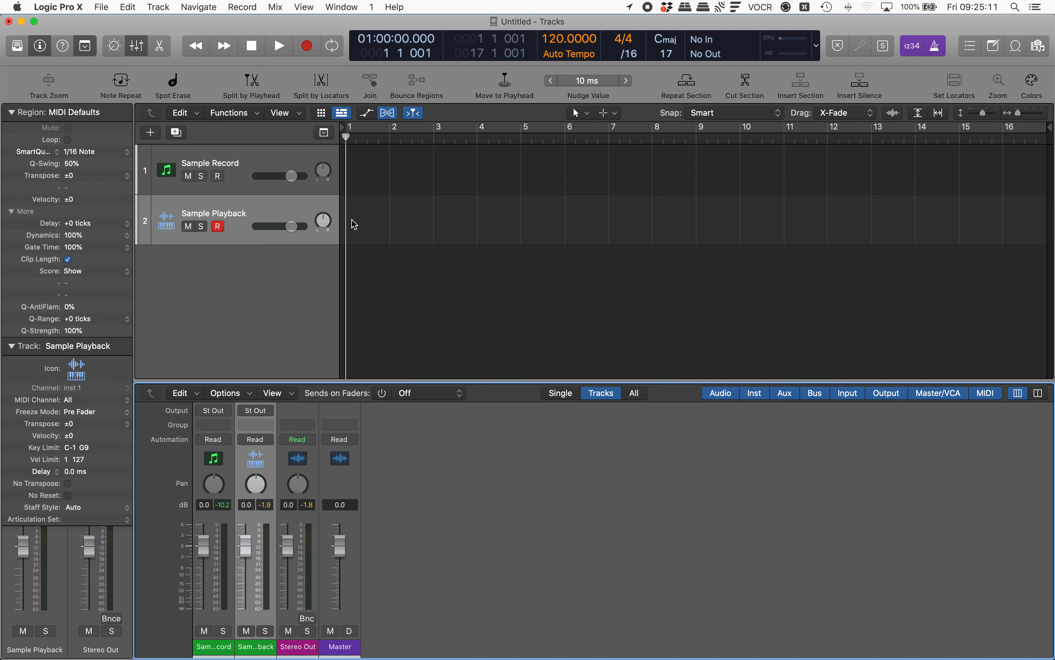
key(v)
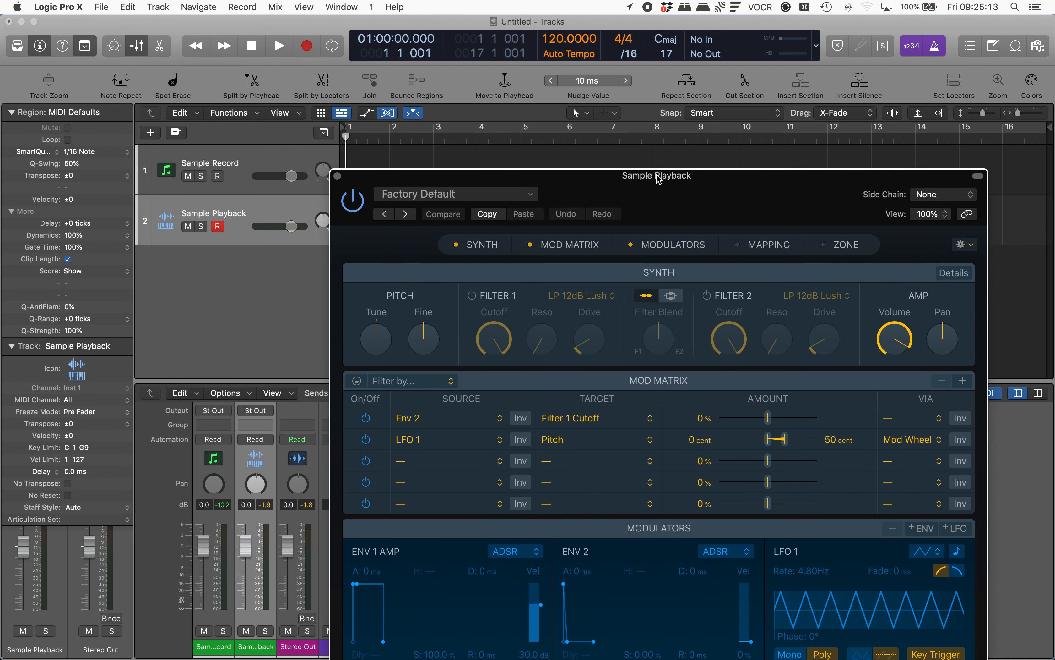
Load the Test Rhodes instrument from the Auto Sampled presets into the Sampler on the Sample Playback track
click(453, 194)
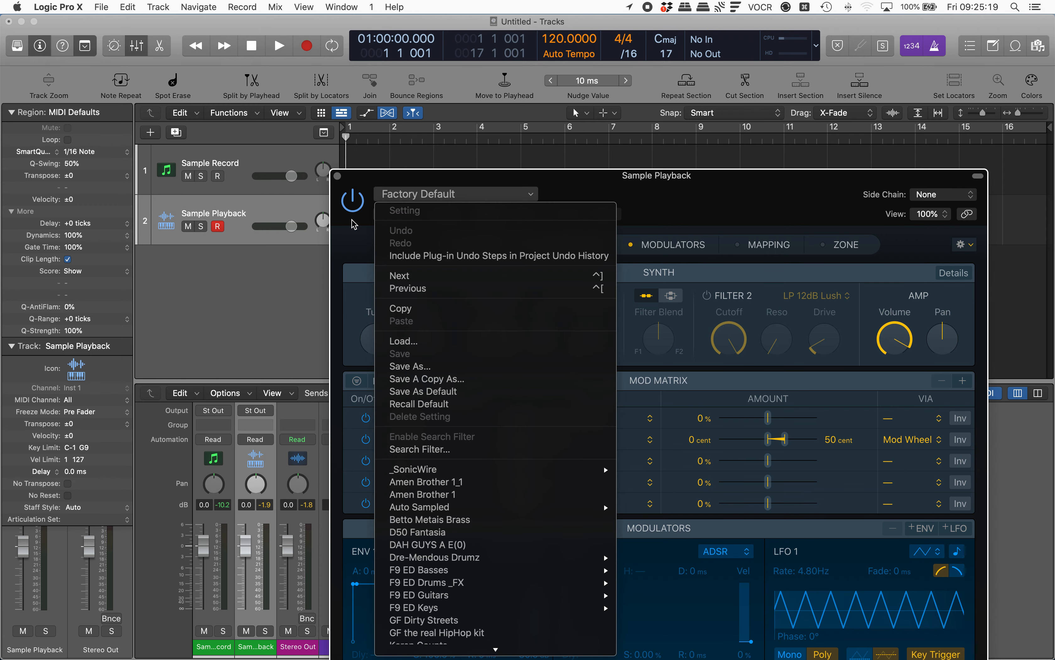
click(496, 508)
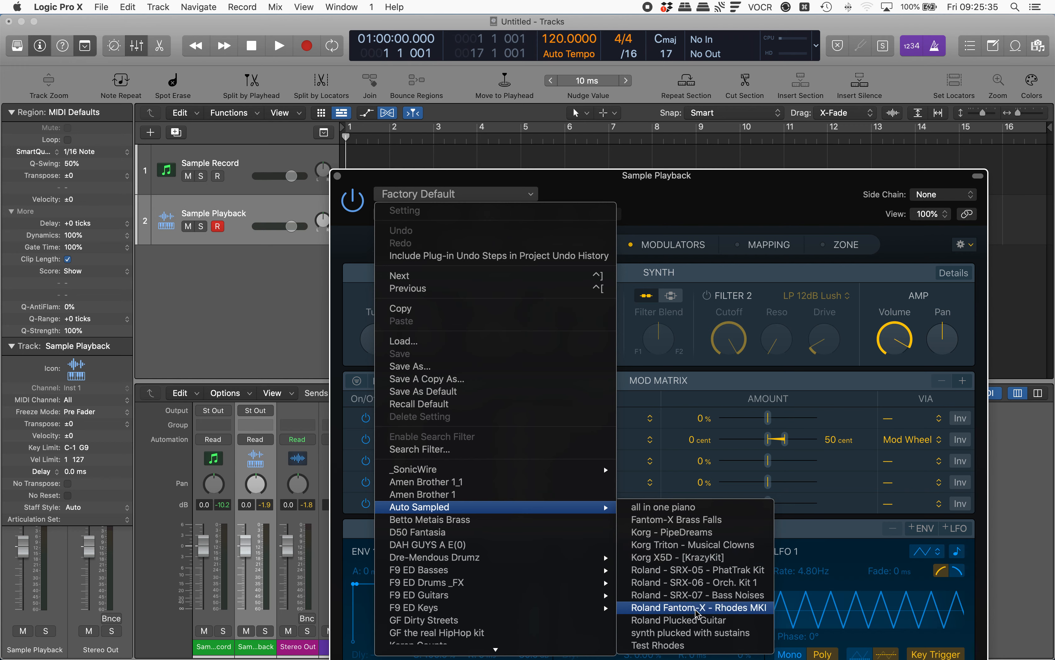
click(697, 646)
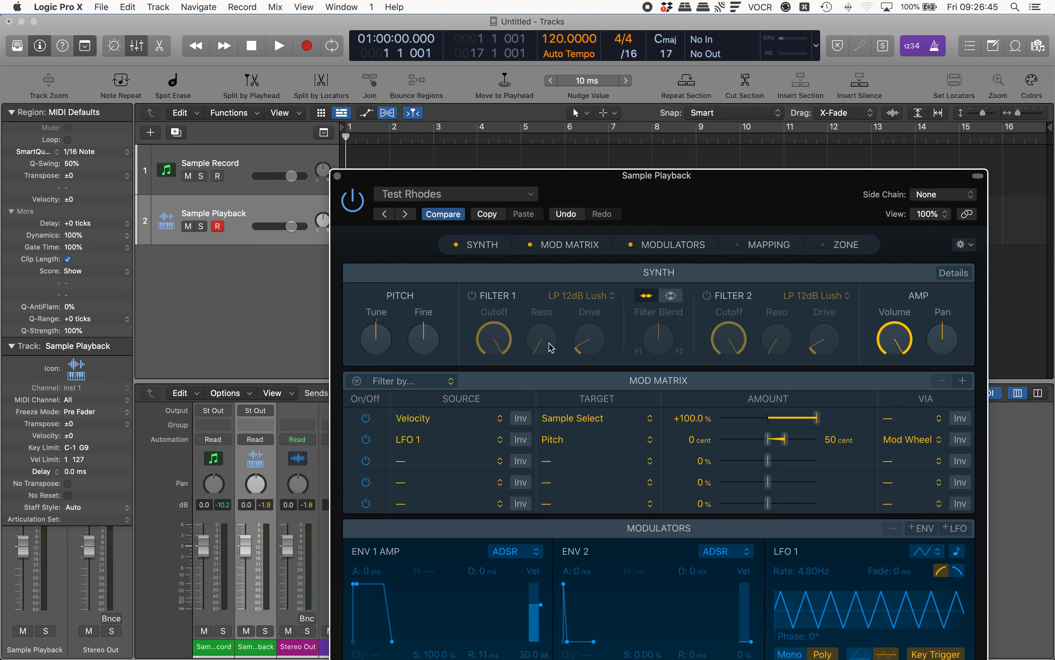
Audition earlier Sampler presets one by one, stepping back from Test Rhodes to Roland Plucked Guitar
key([)
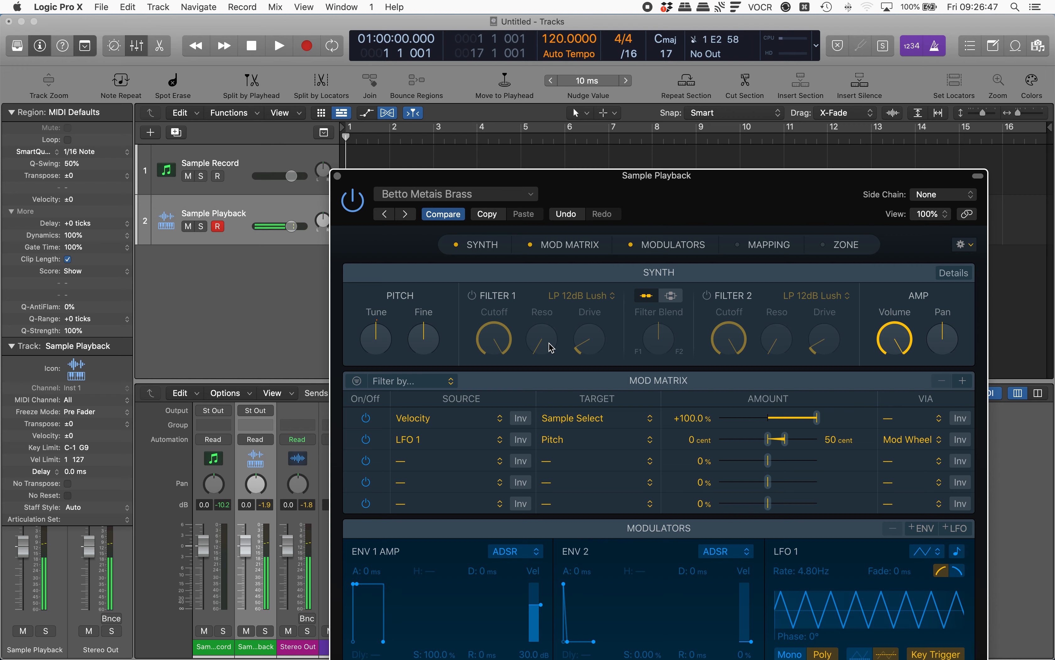
key([)
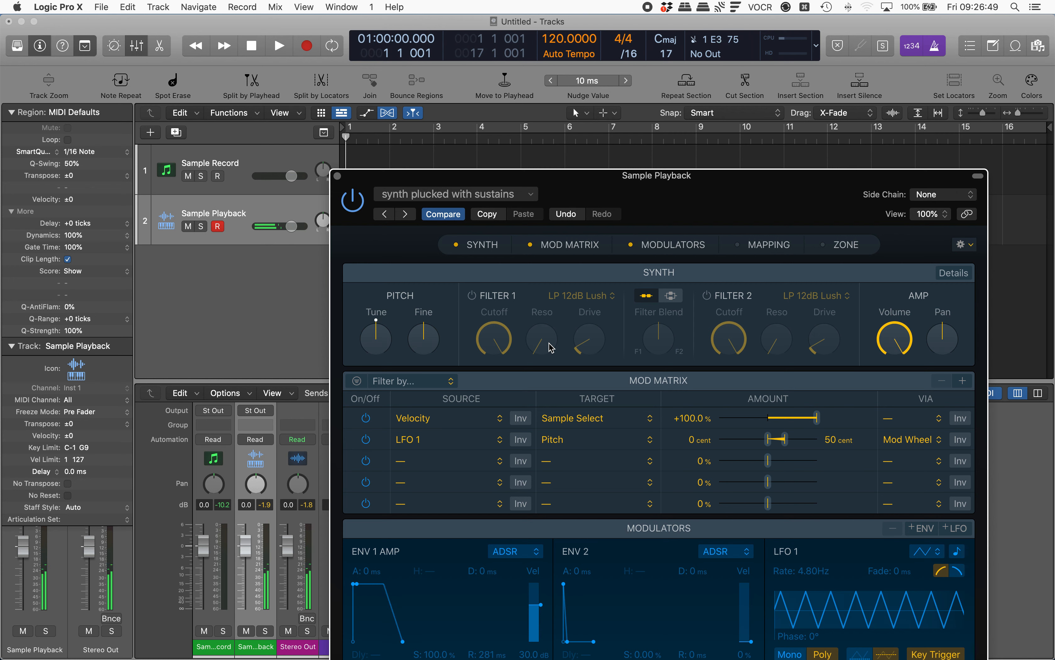
key([)
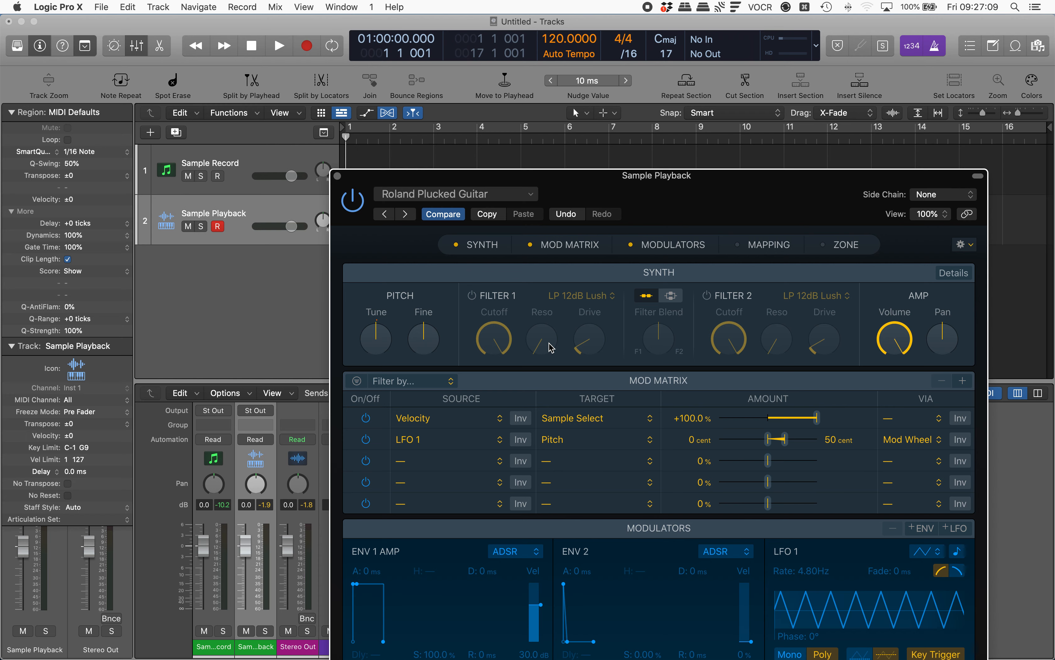
Switch to Finder and open the Auto Sampled folder inside Music, Audio Music Apps, Samples in the home folder
key(super+Tab)
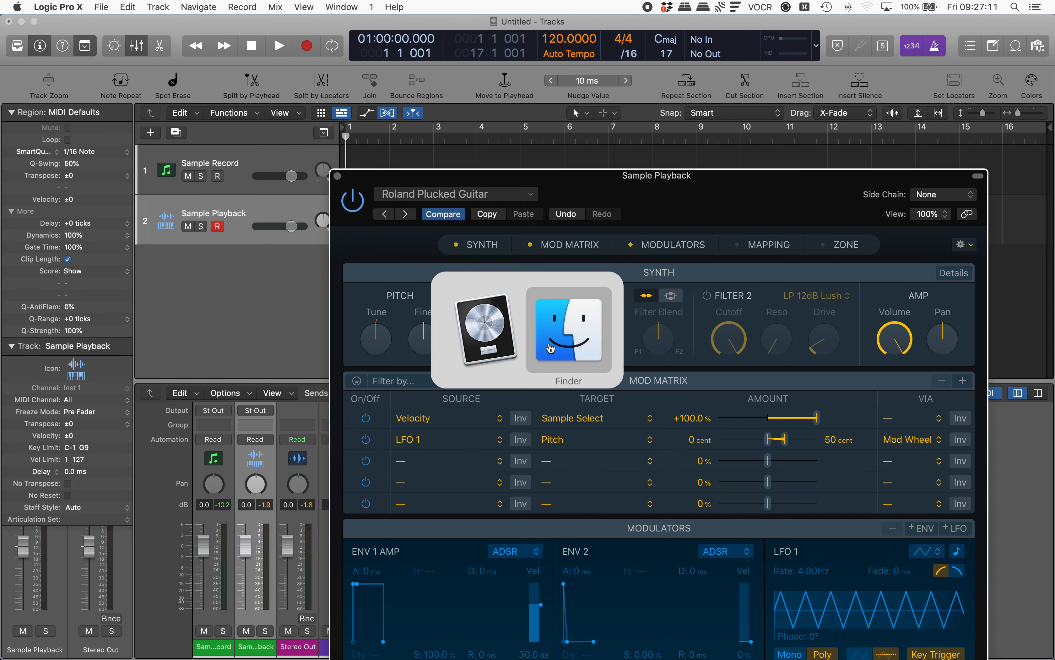
key(super+shift+h)
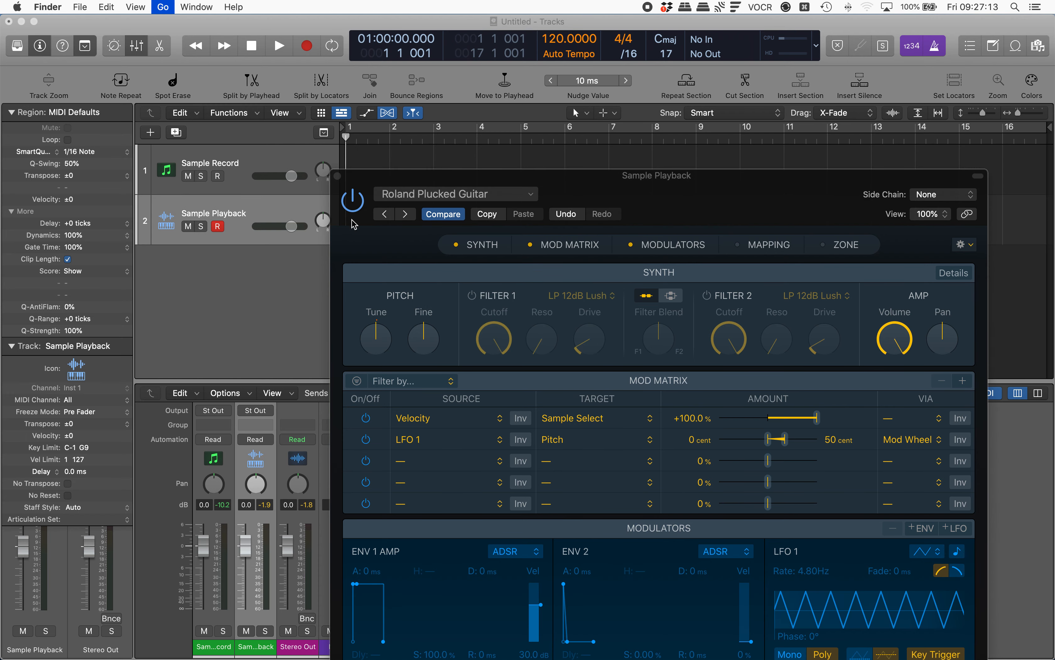
text(mu)
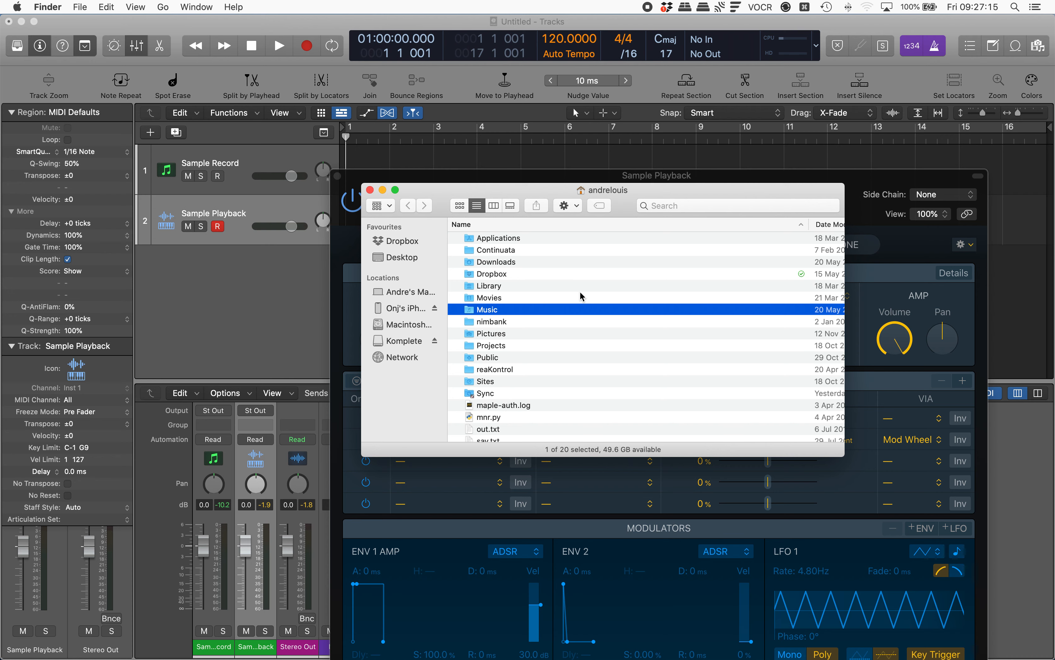
key(super+Down)
key(Down)
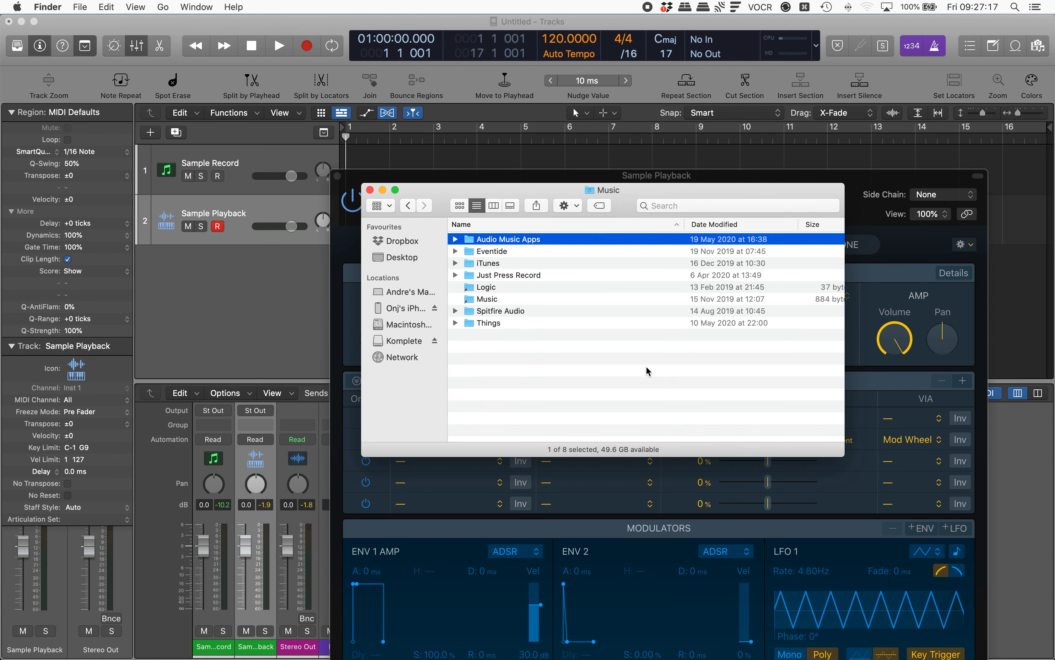
key(super+Down)
text(samples)
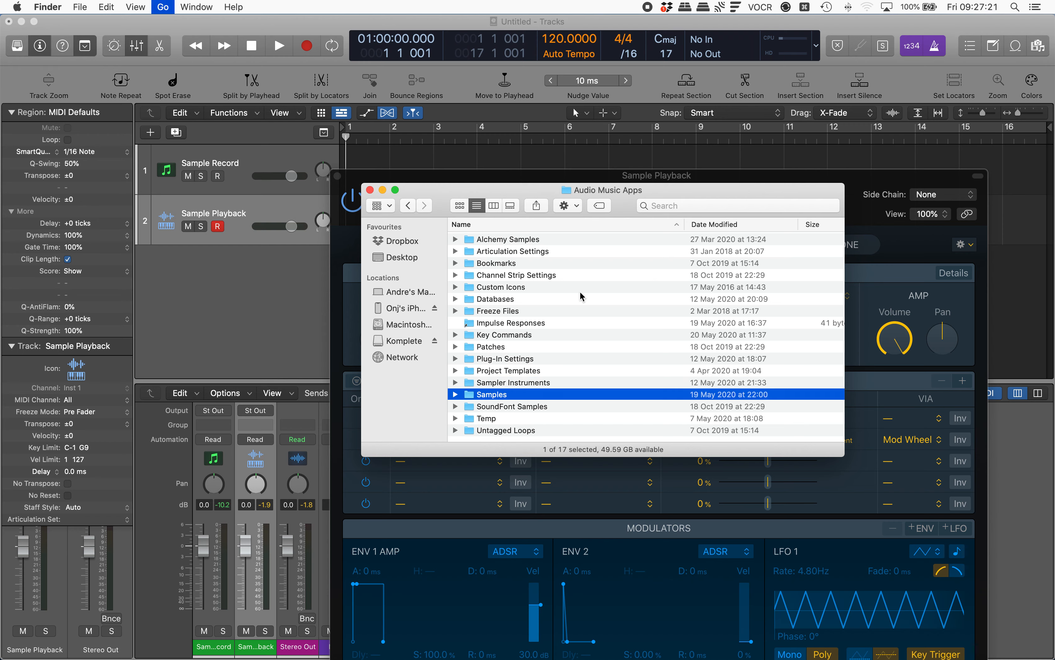
key(super+Down)
key(Down)
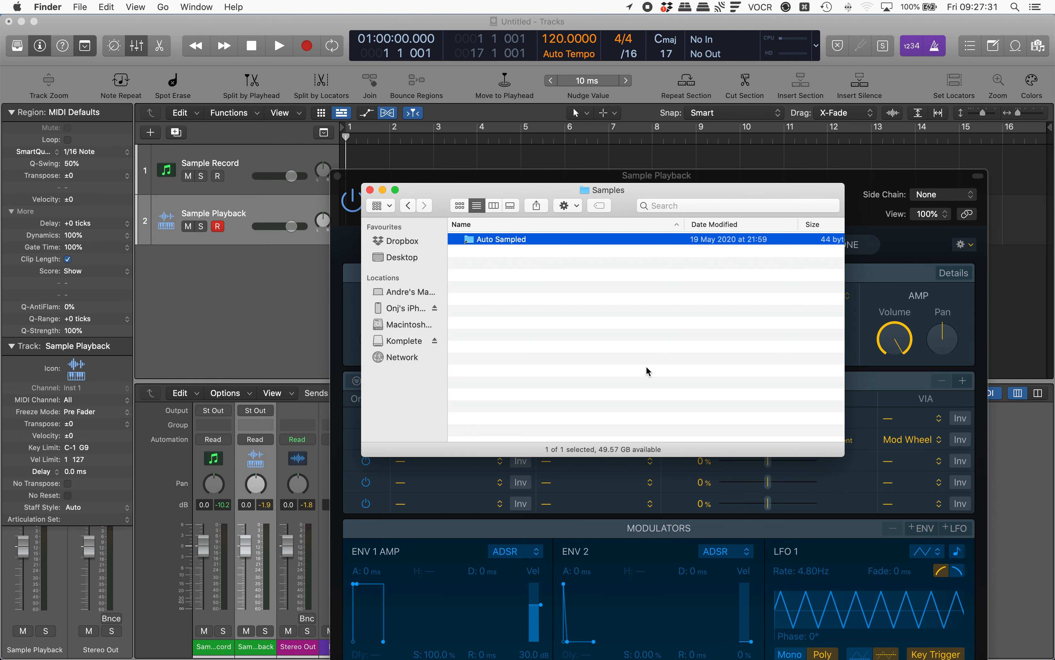
key(super+Down)
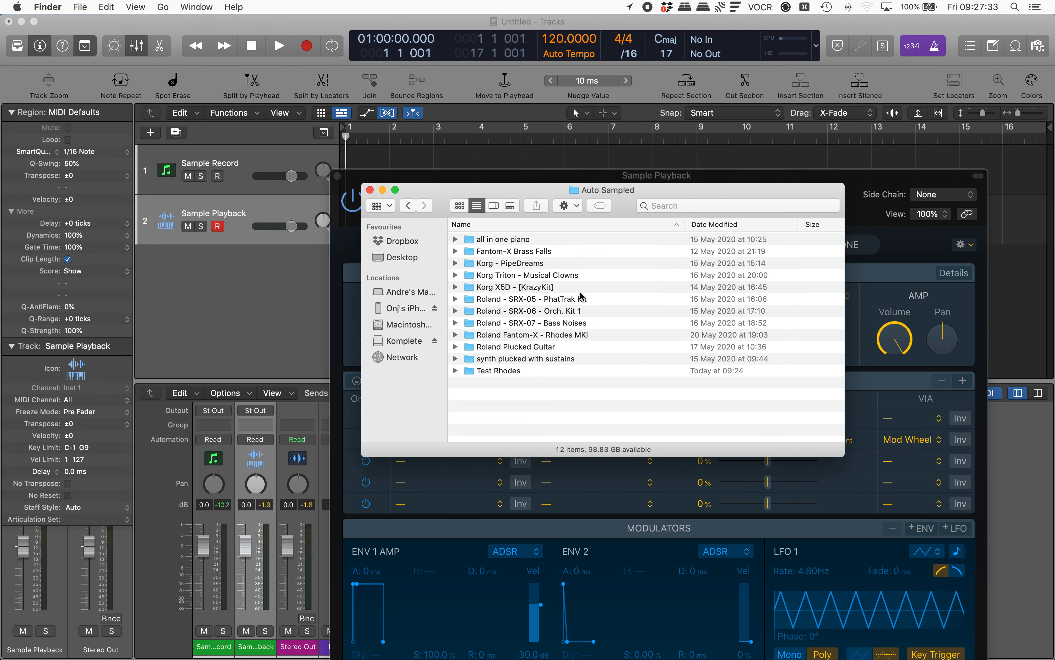
Preview the Test Rhodes folder's size and item information, and dismiss the preview
key(t)
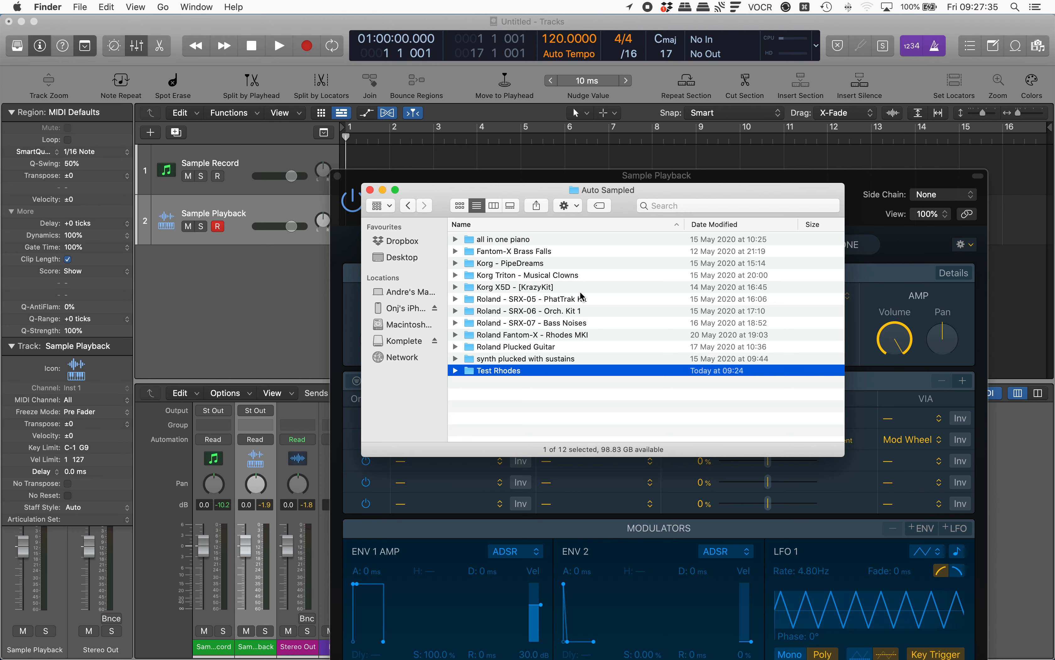
key(space)
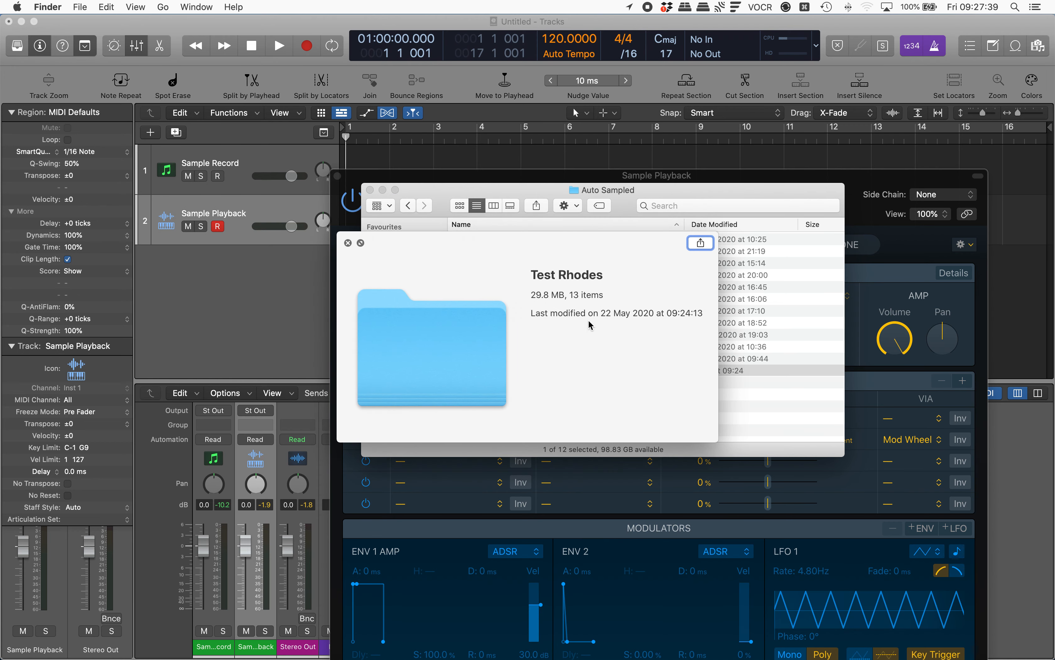
key(space)
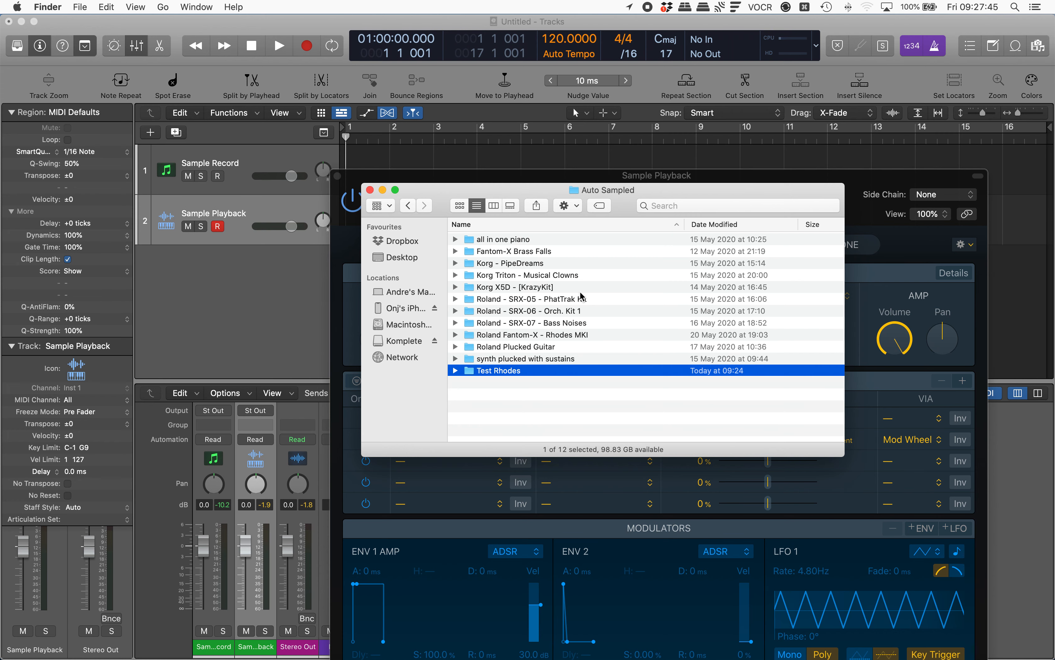
Open the Test Rhodes folder and examine its sample files' note names and sizes, from A#0 through E6
key(super+Down)
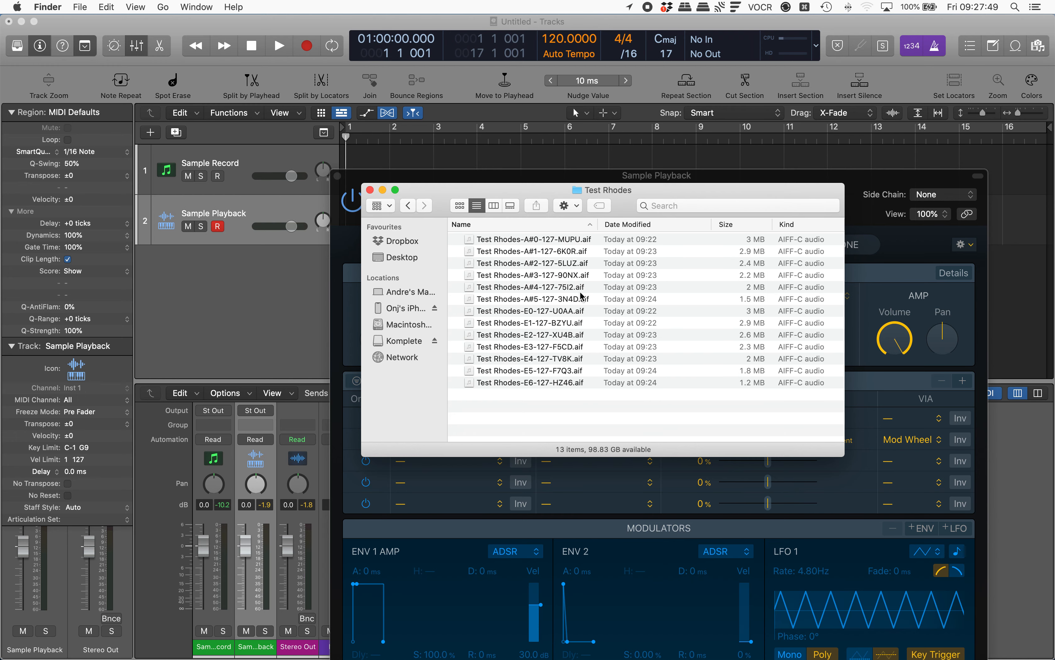
key(Down)
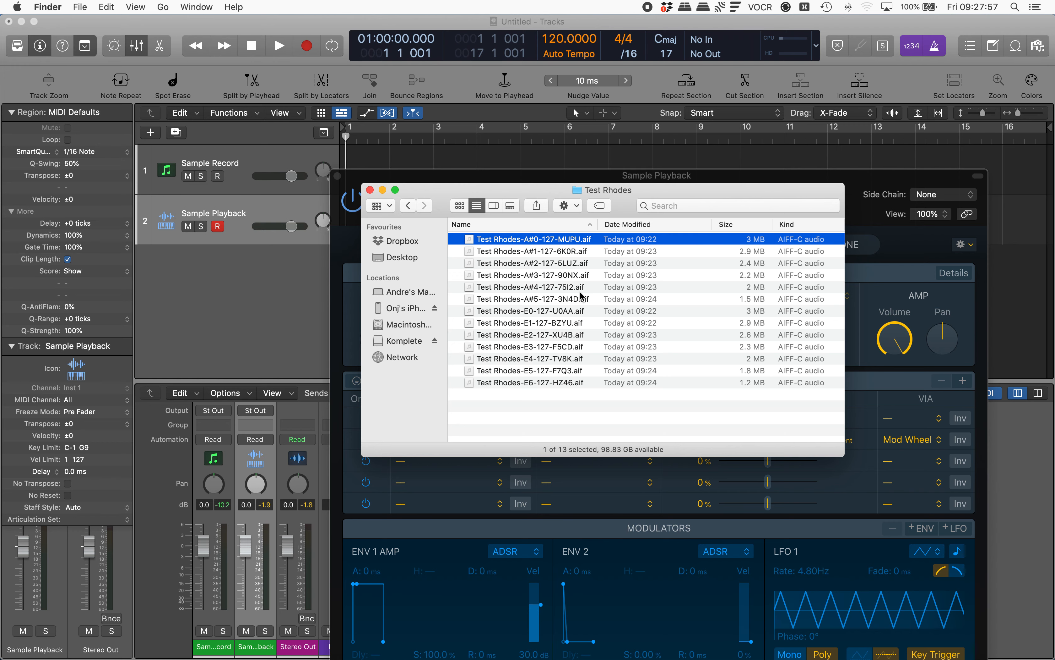
key(Down)
key(Up)
key(Down)
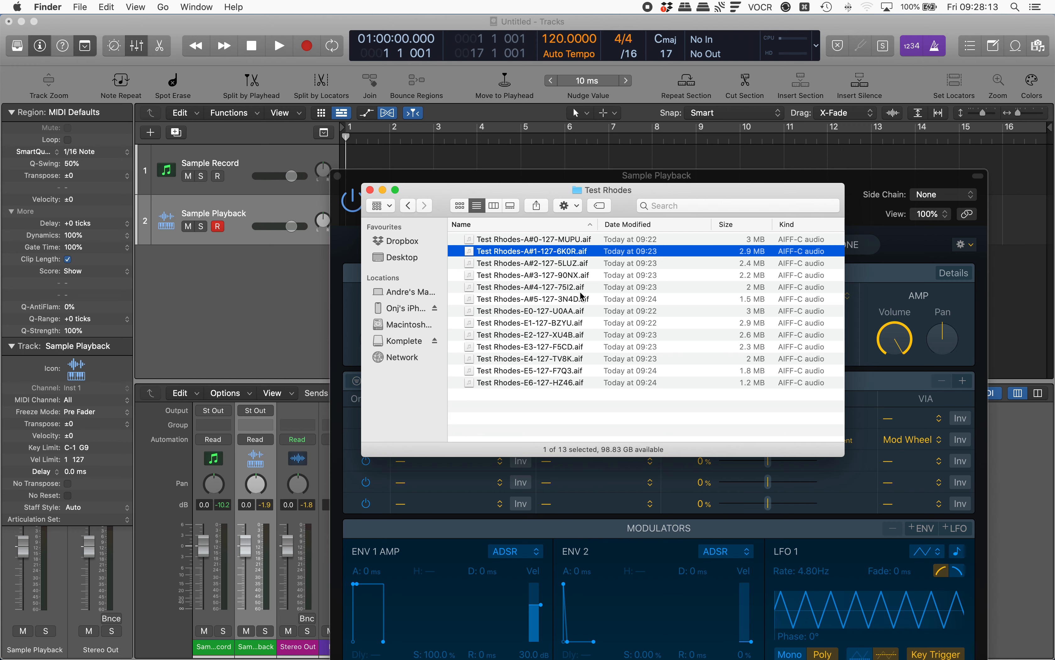
key(Down)
key(Down)
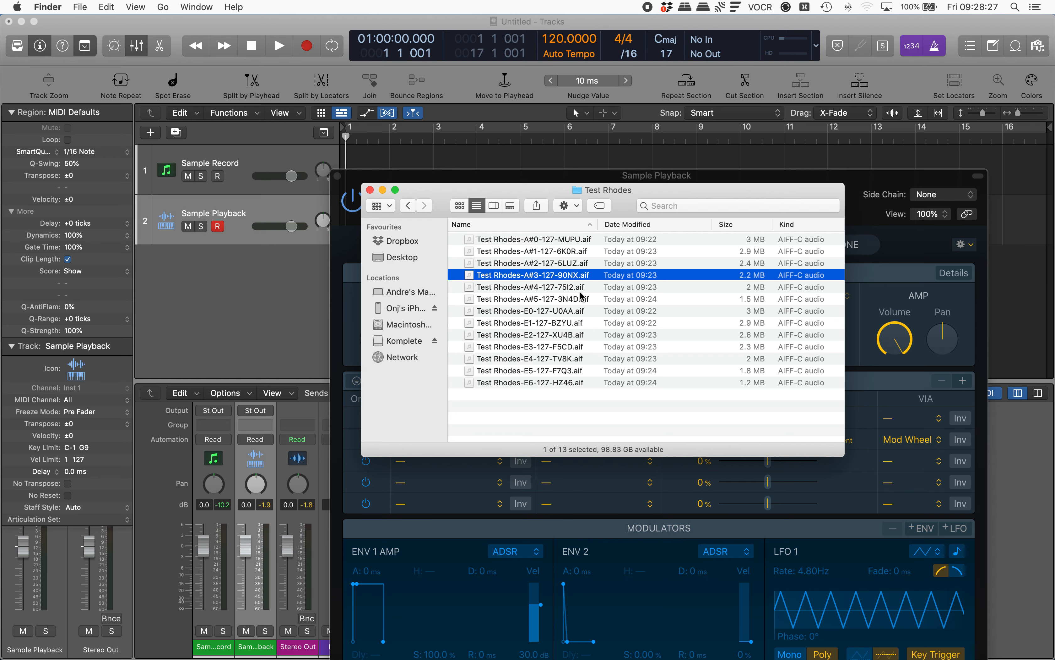
key(Down)
key(Down)
key(Down)
key(Down)
key(Down)
key(Down)
key(Down)
key(Down)
key(Down)
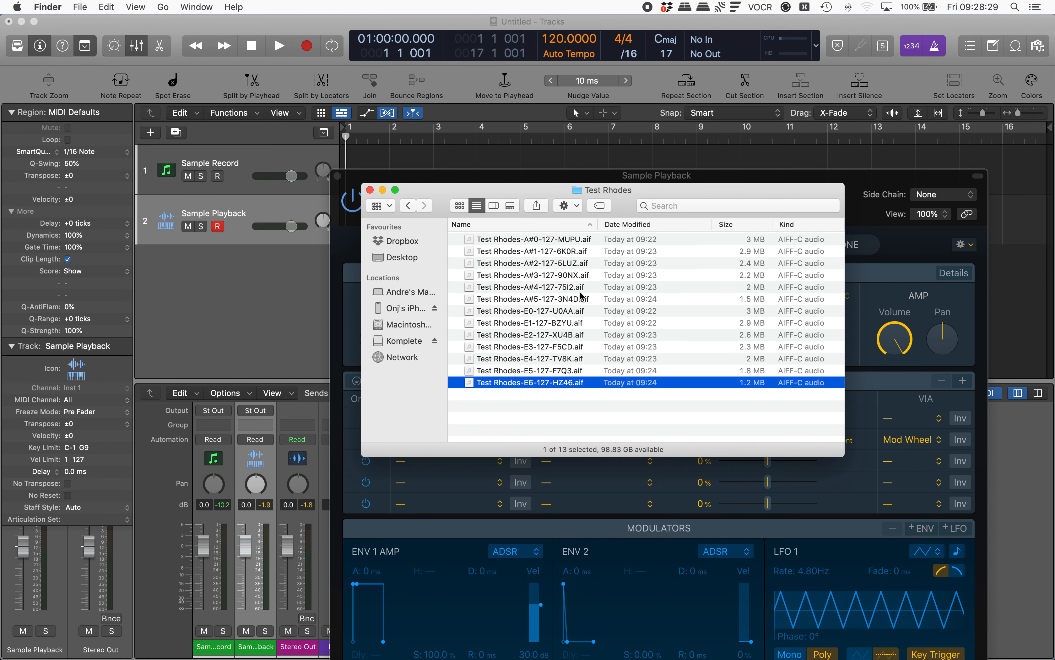
key(Up)
key(Down)
key(Up)
key(Up)
key(Up)
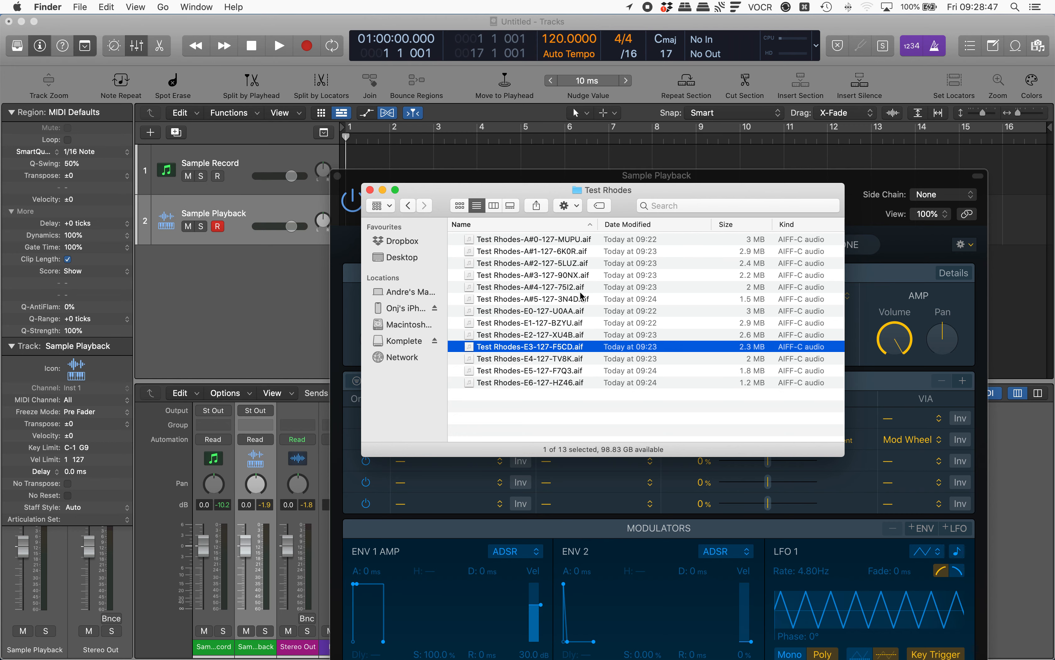
key(Up)
key(Up)
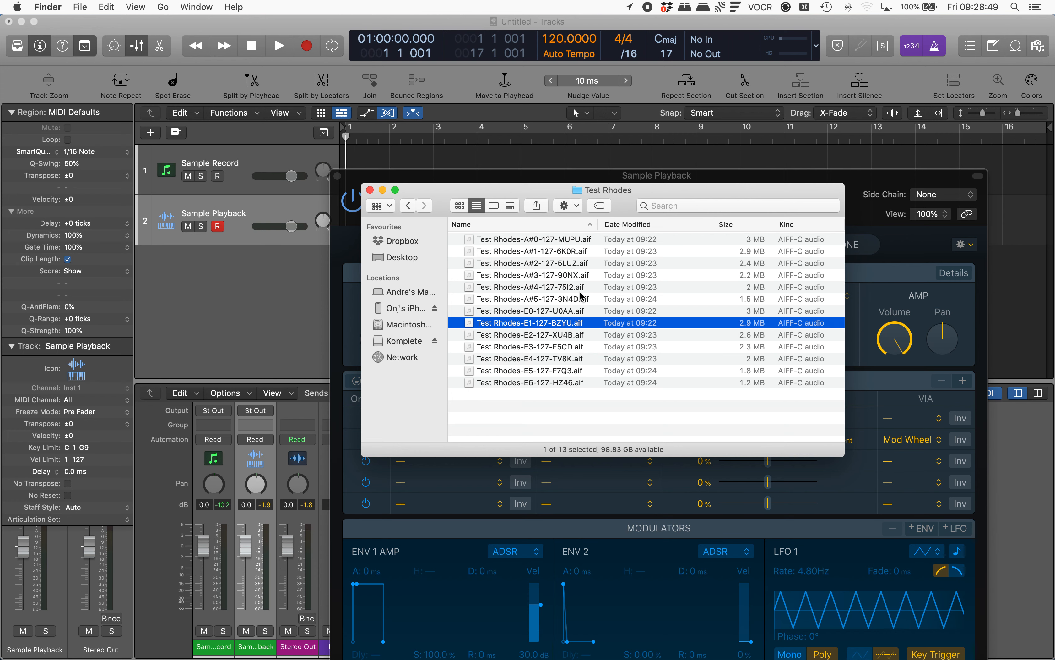
key(Up)
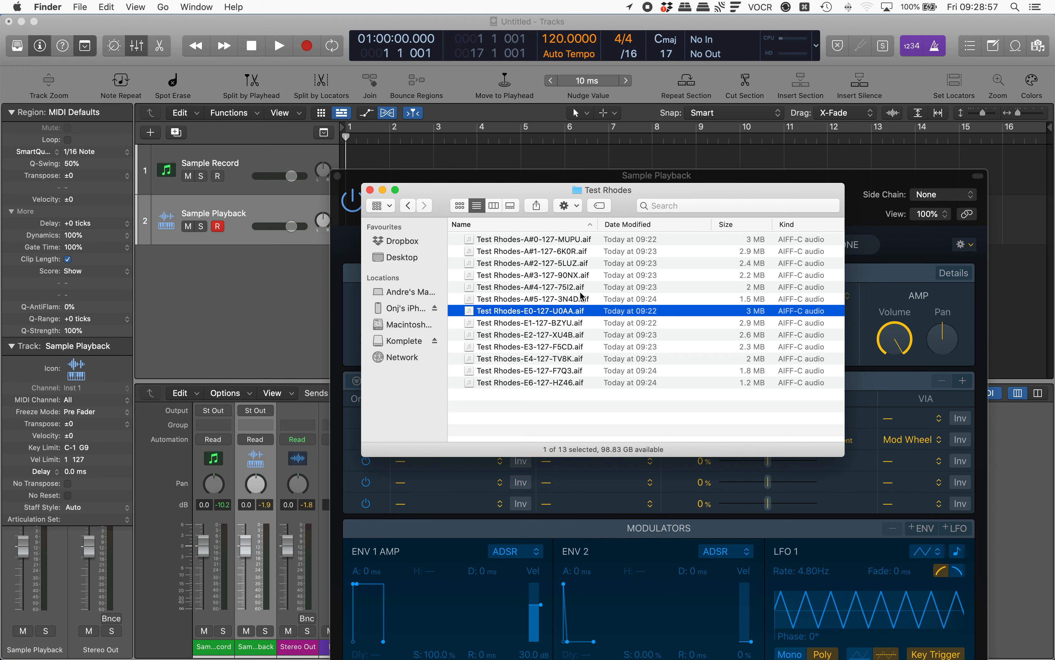
key(Down)
key(Down)
key(Down)
key(Down)
key(Down)
key(Down)
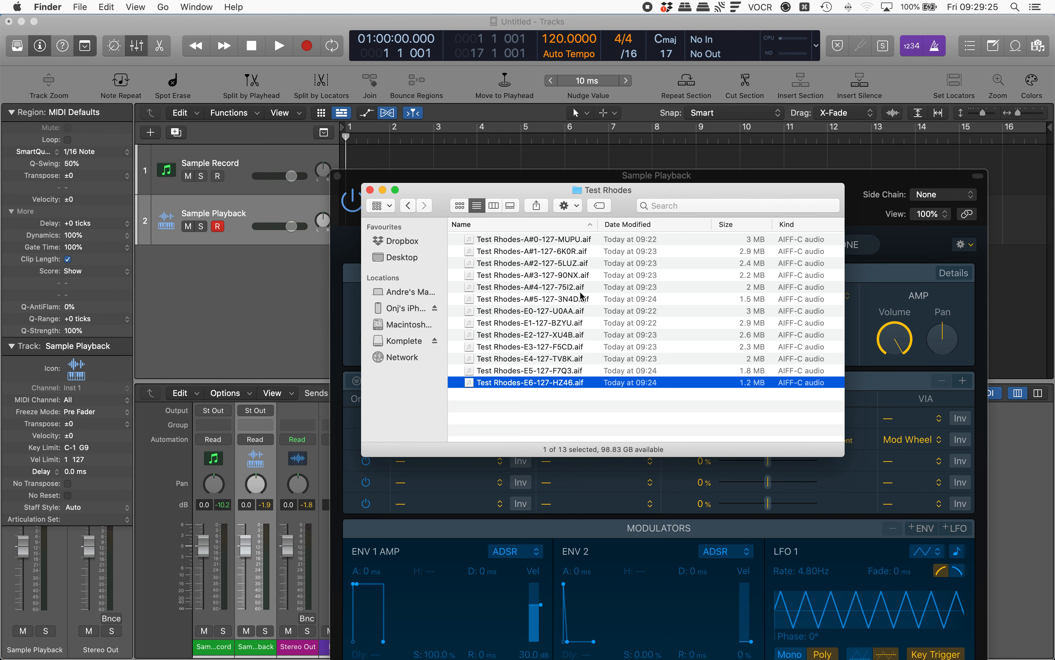
Permanently delete the Test Rhodes sample folder from the Auto Sampled folder
key(super+Up)
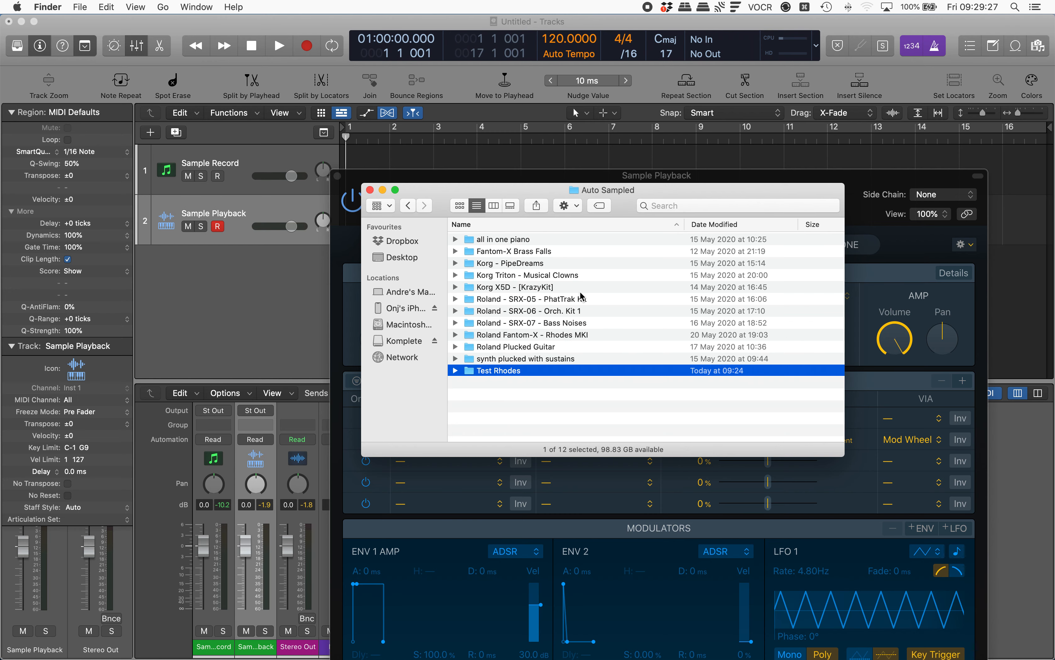
key(Up)
key(Down)
key(alt+super+BackSpace)
click(623, 233)
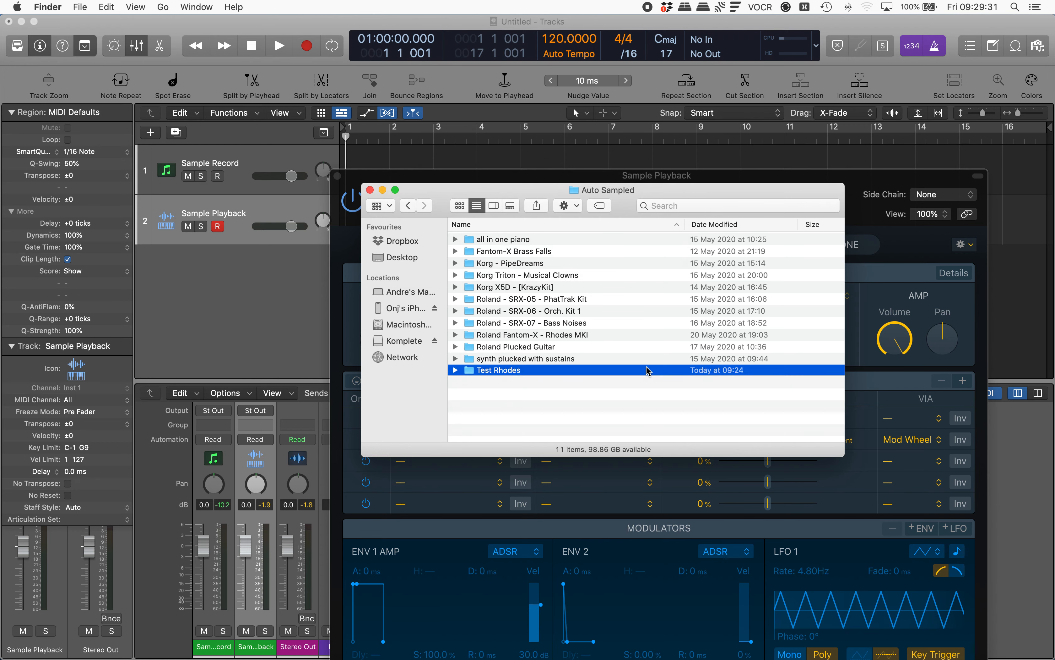
Open the Auto Sampled folder inside Music, Audio Music Apps, Sampler Instruments in the home folder
key(super+shift+h)
text(mu)
key(super+Down)
text(a)
key(super+Down)
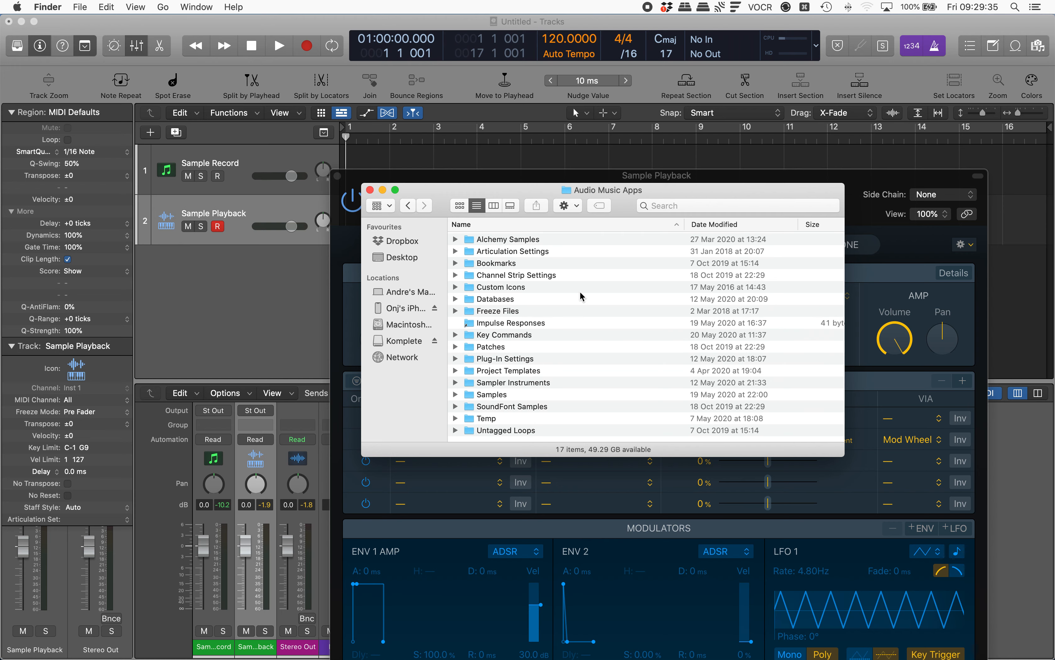
text(sa)
key(super+Down)
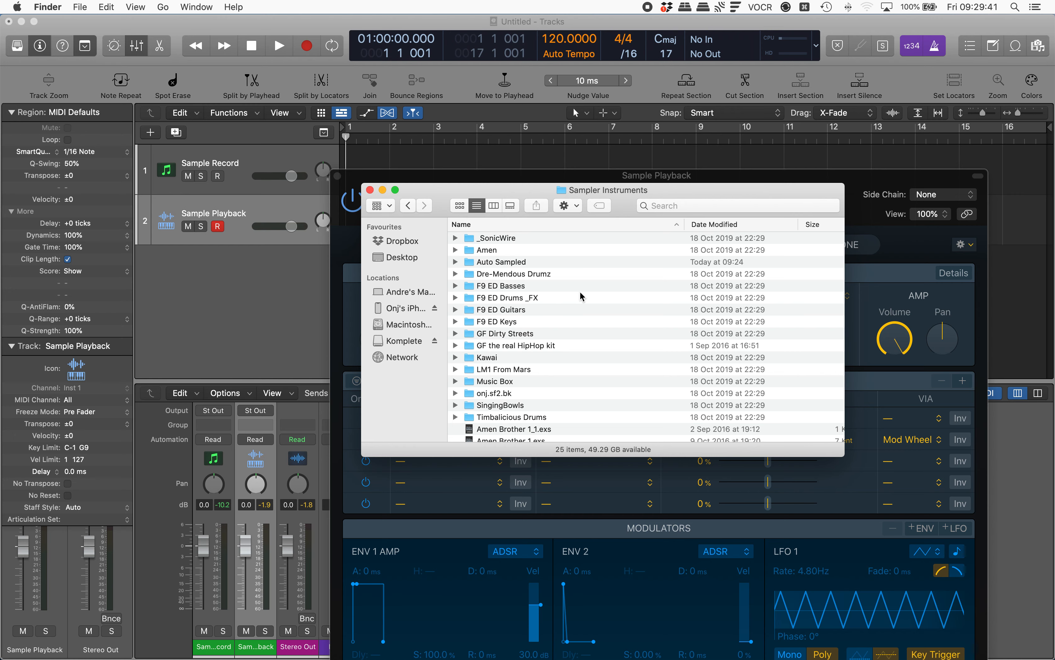
text(au)
key(super+Down)
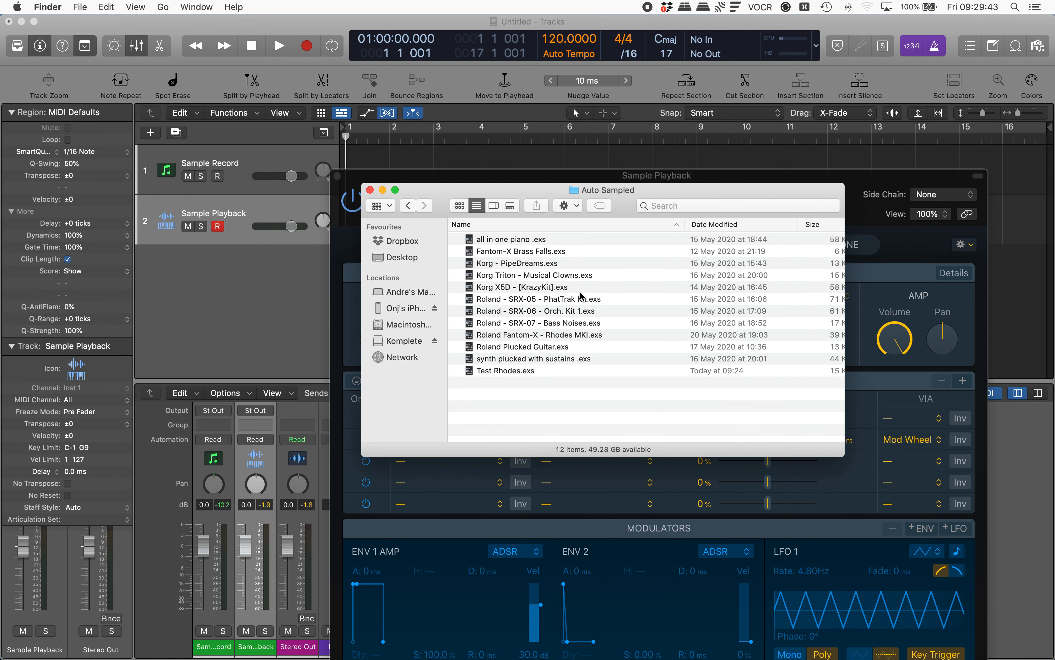
Permanently delete the Test Rhodes.exs instrument file and close the Finder window
text(t)
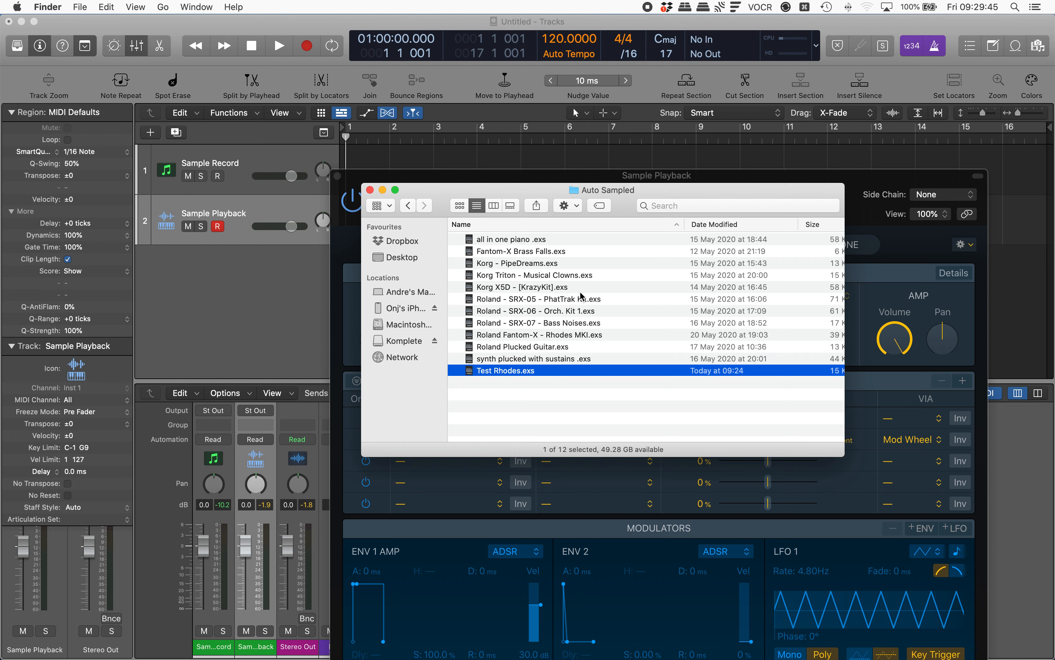
key(super+alt+BackSpace)
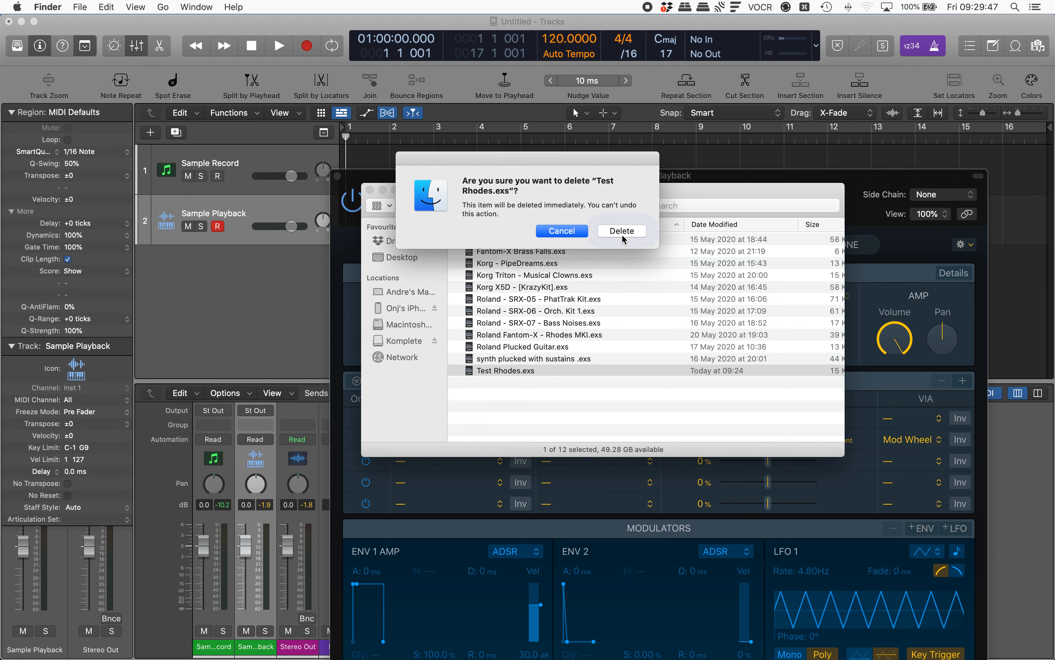
click(623, 234)
key(super+w)
Return to Logic Pro X, close the Sampler window, and show the Auto Sampler plug-in of the Sample Record track
key(super+Tab)
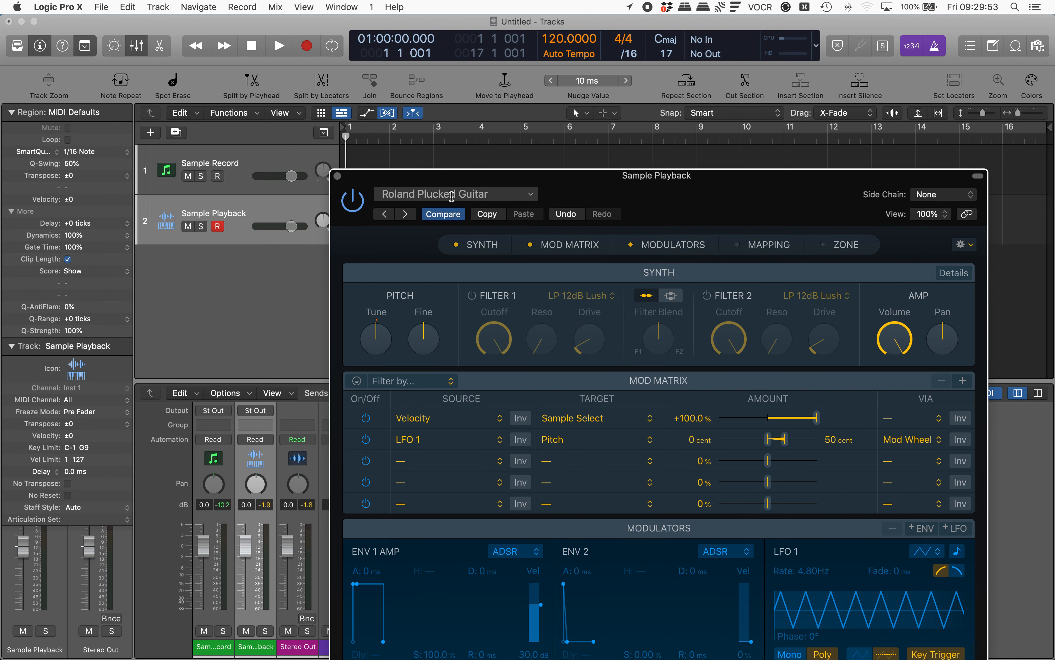
key(super+w)
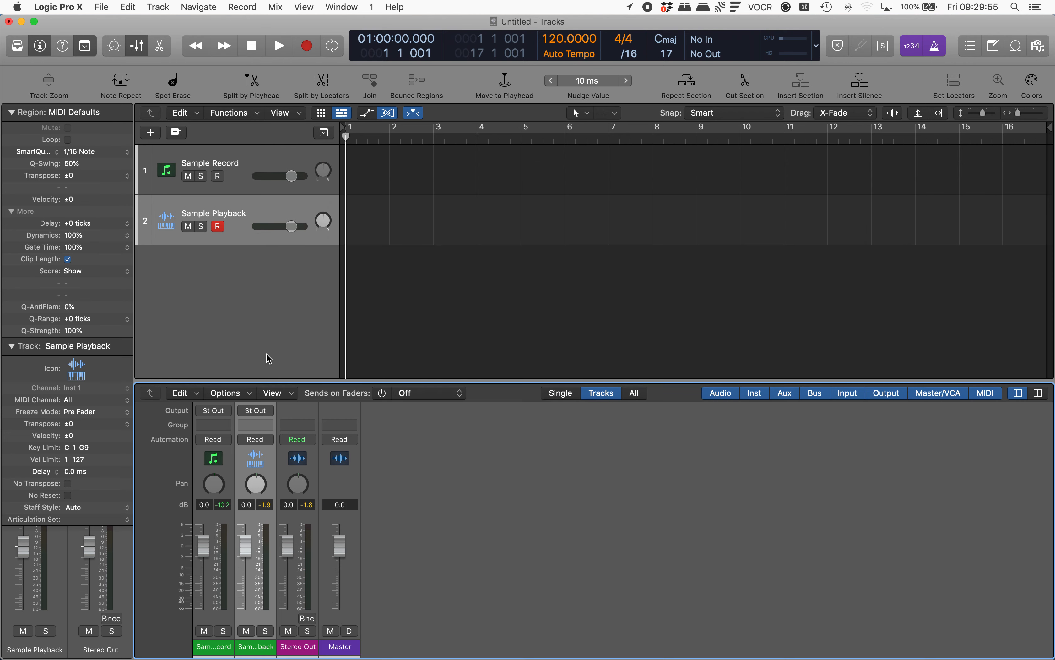
key(Up)
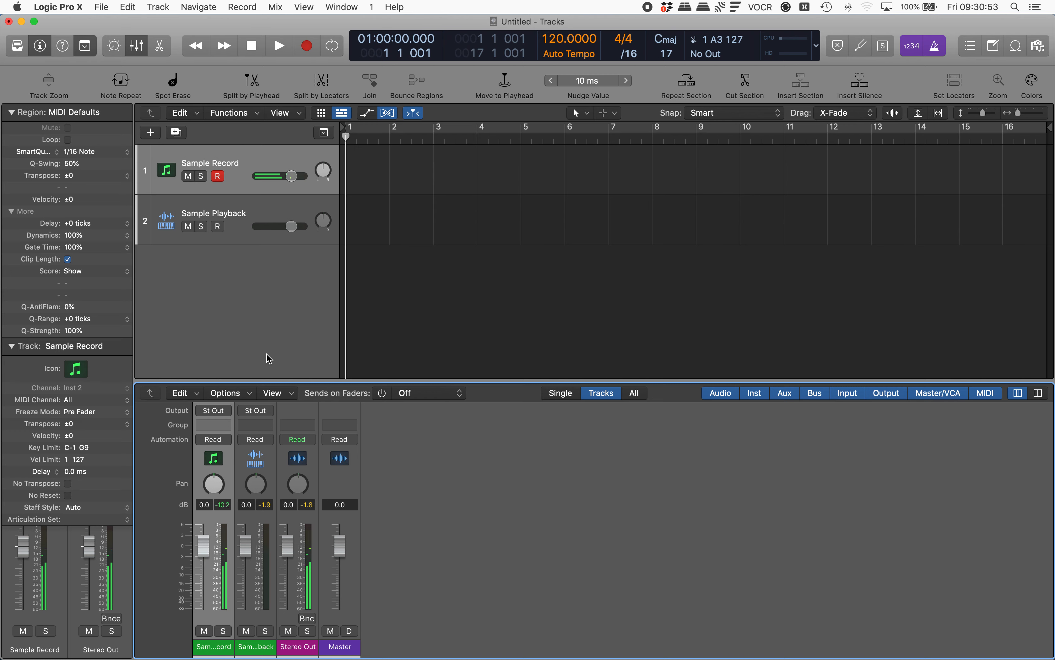
key(v)
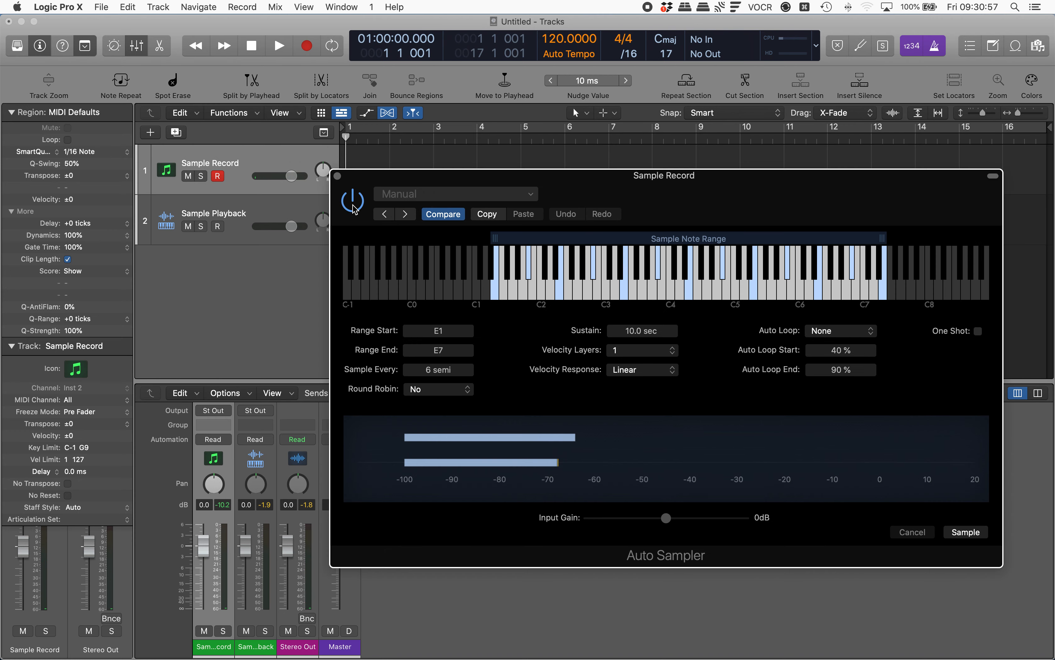
Load the Sustained - Bidirectional Loop preset in Auto Sampler and set the sustain to 5.0 sec
click(454, 198)
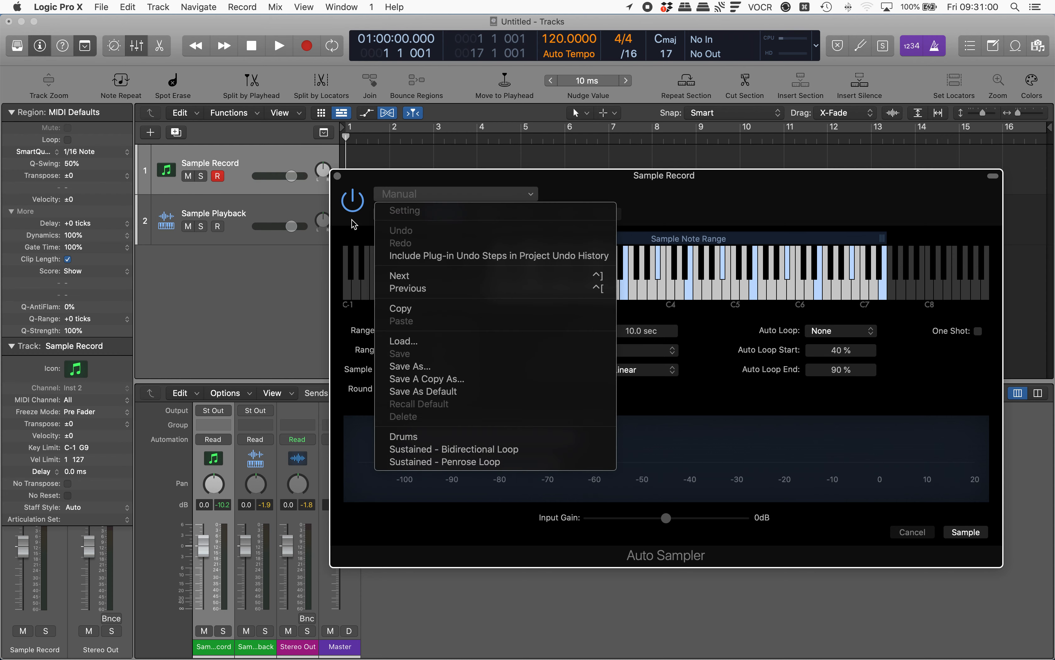
click(497, 450)
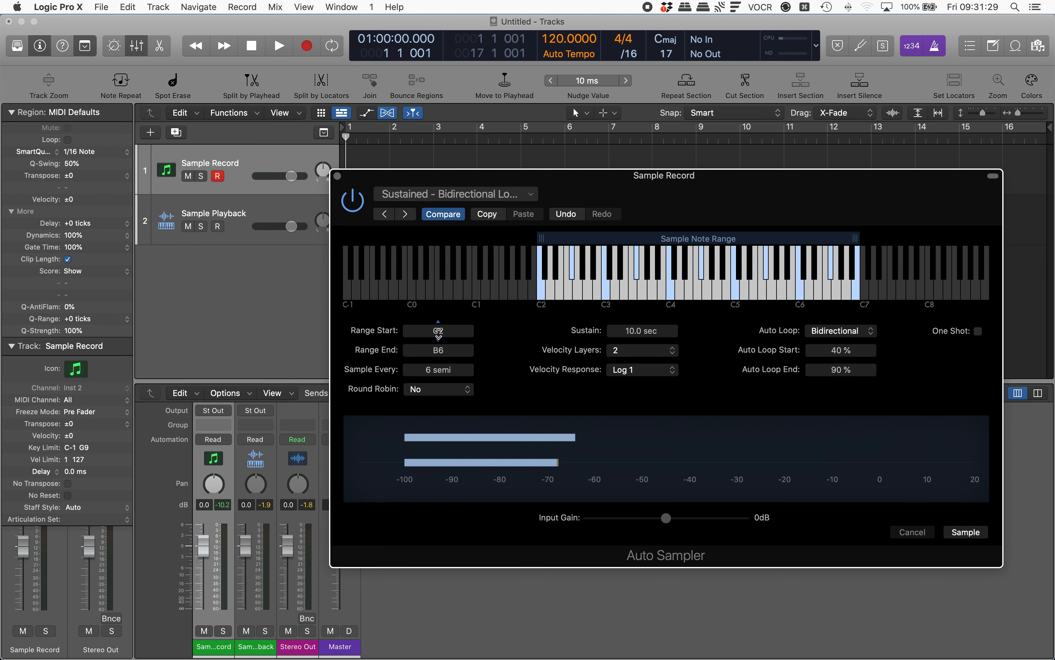
double_click(643, 331)
text(5)
key(Return)
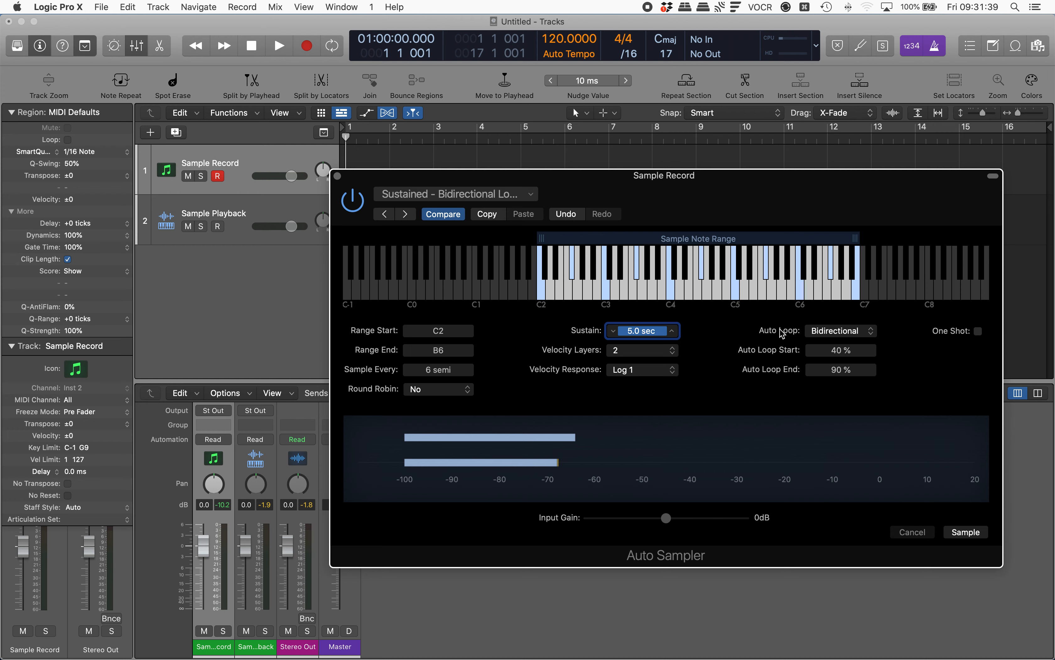
Look through the Auto Loop modes in Auto Sampler and keep Bidirectional
click(841, 332)
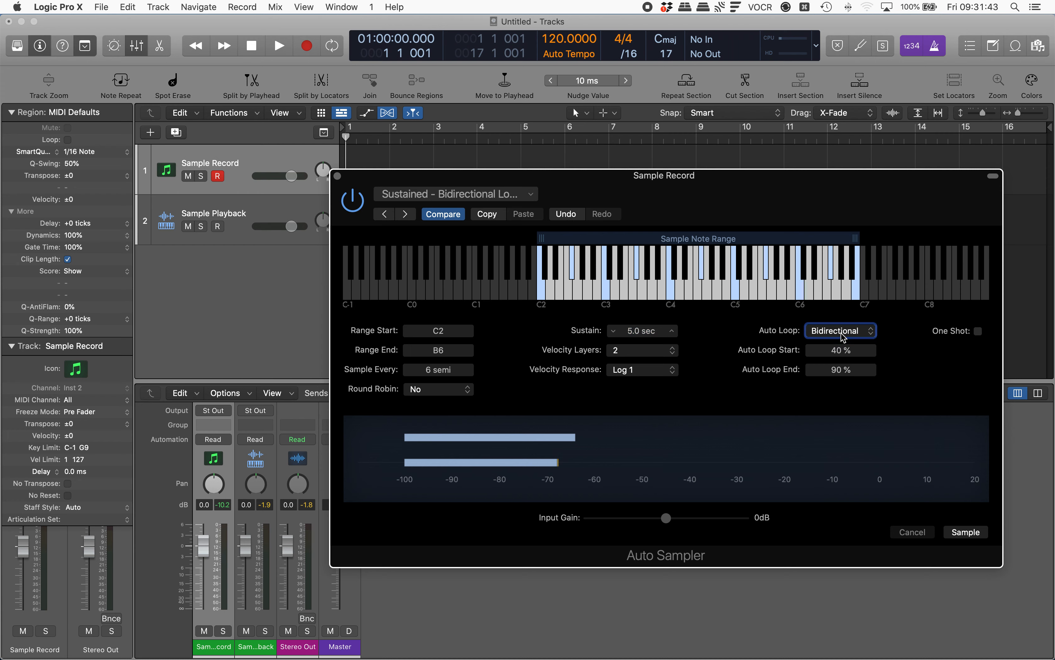
click(841, 333)
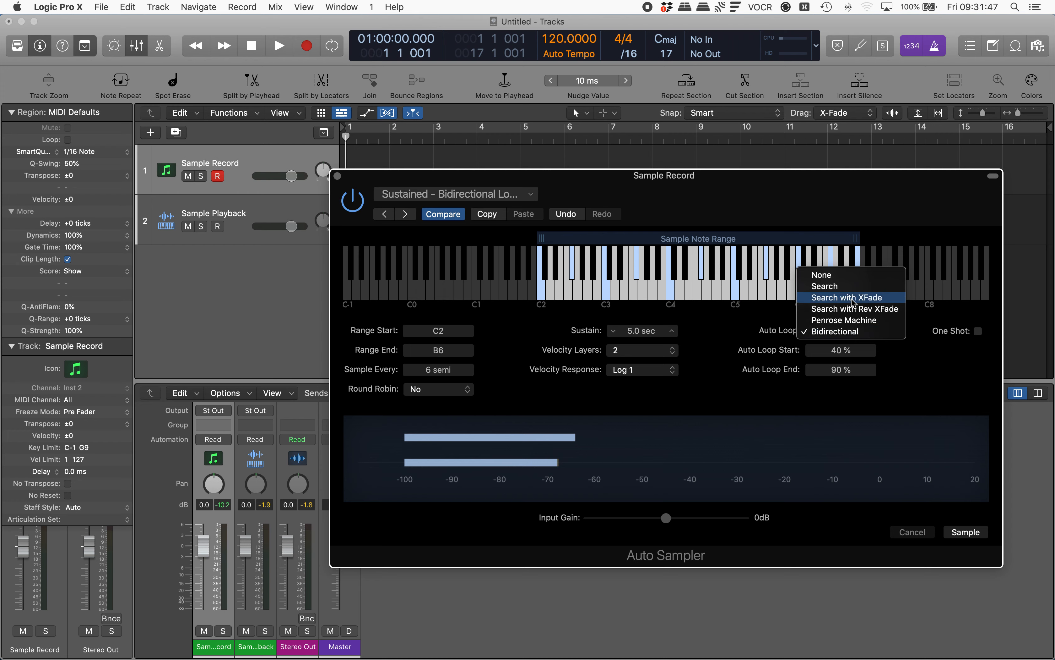
click(852, 332)
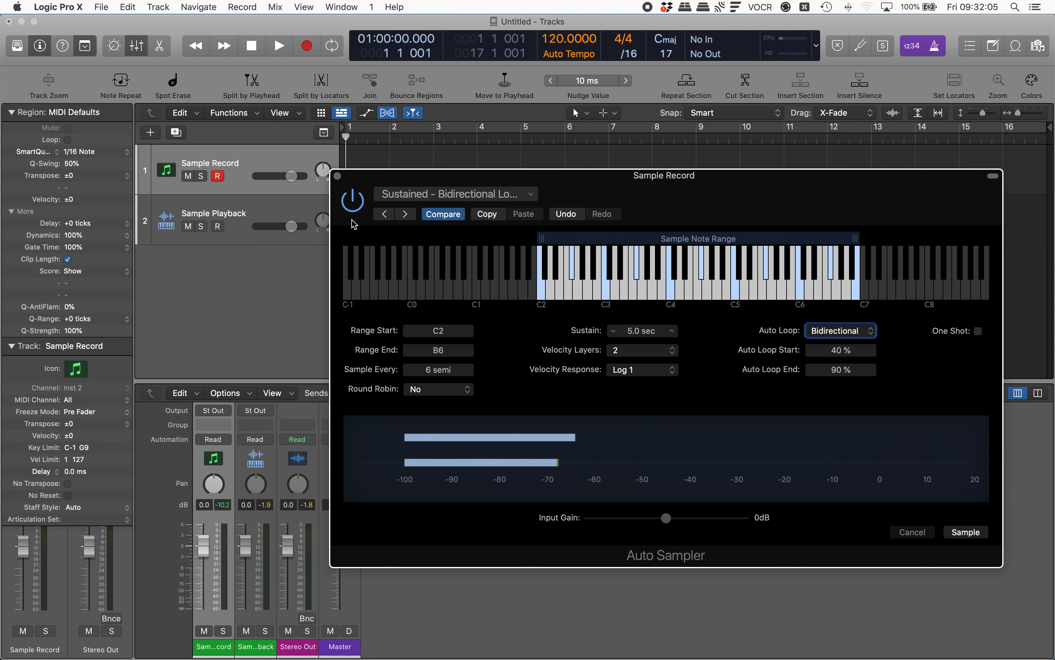
Set the Auto Sampler range end to C5 and the velocity layers to 1
click(978, 331)
drag(439, 351, 438, 362)
click(645, 355)
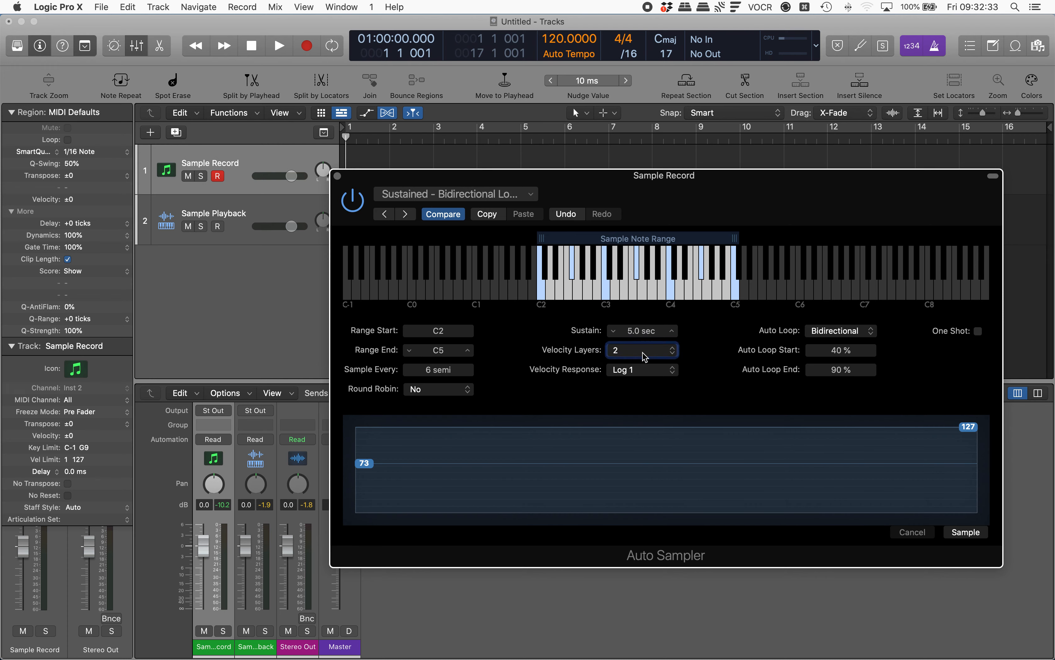
click(644, 353)
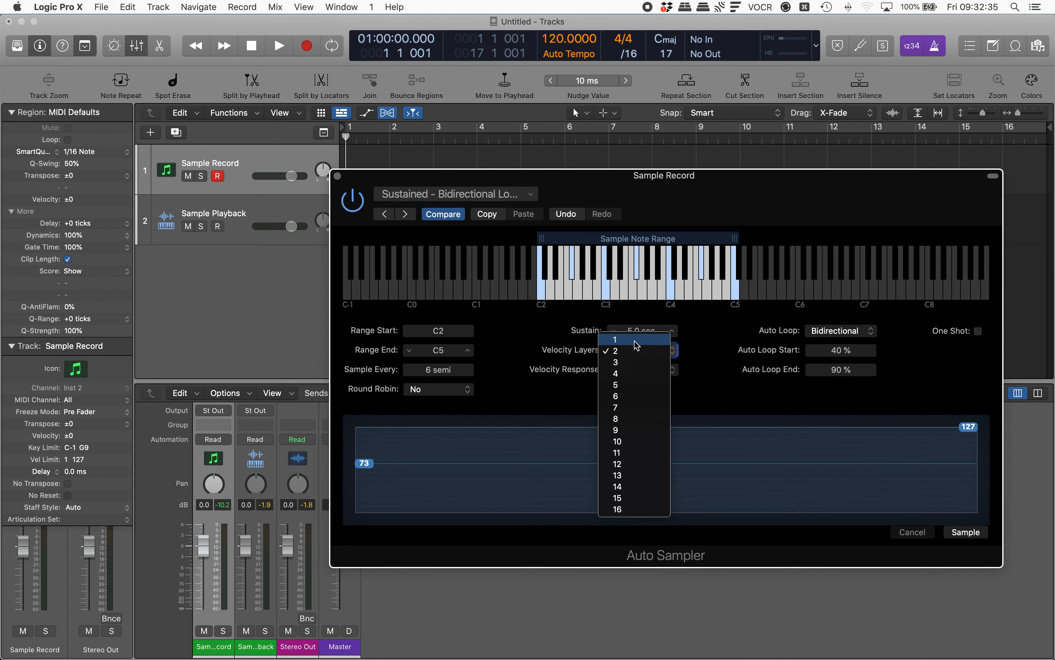
click(636, 340)
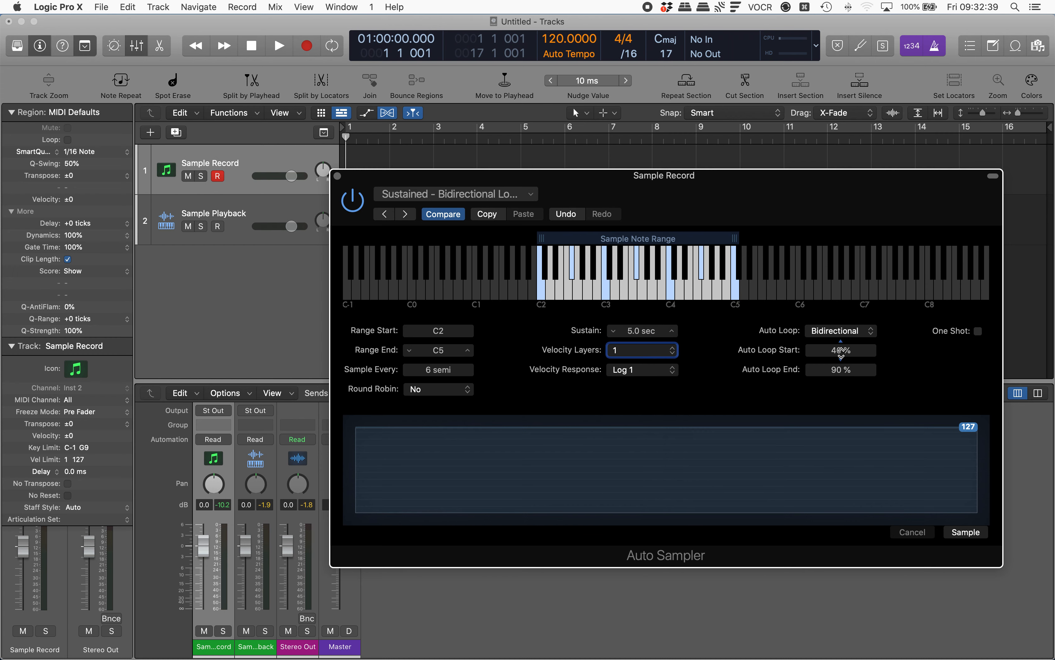
Set Auto Sampler to sample every 12 semitones, keeping Velocity Response at Log 1 and Round Robin at No
double_click(439, 372)
text(12)
key(Return)
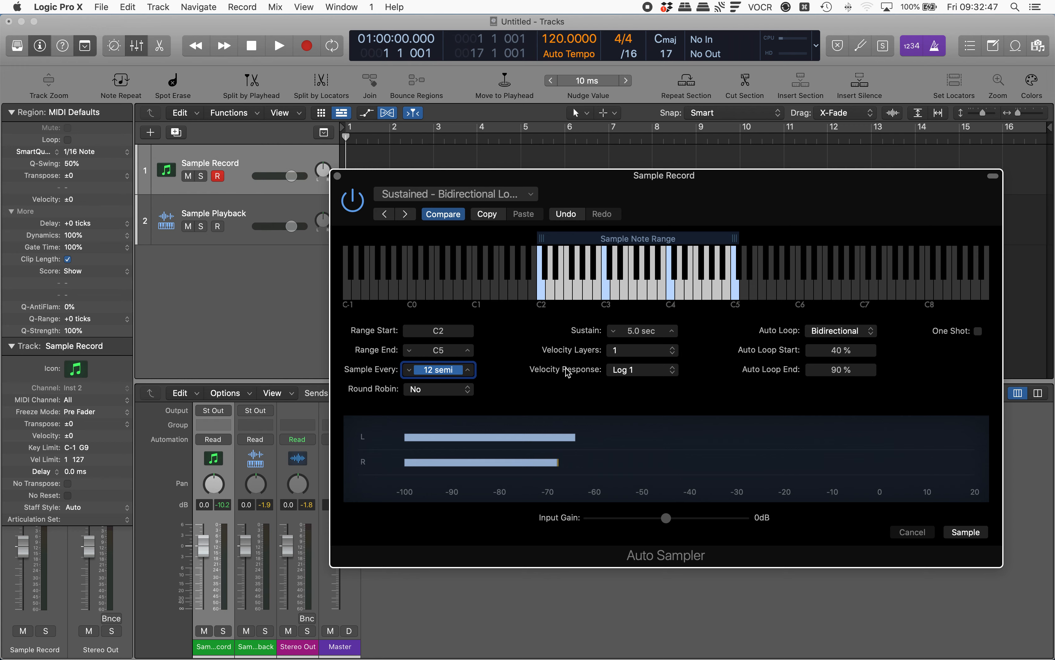
click(665, 370)
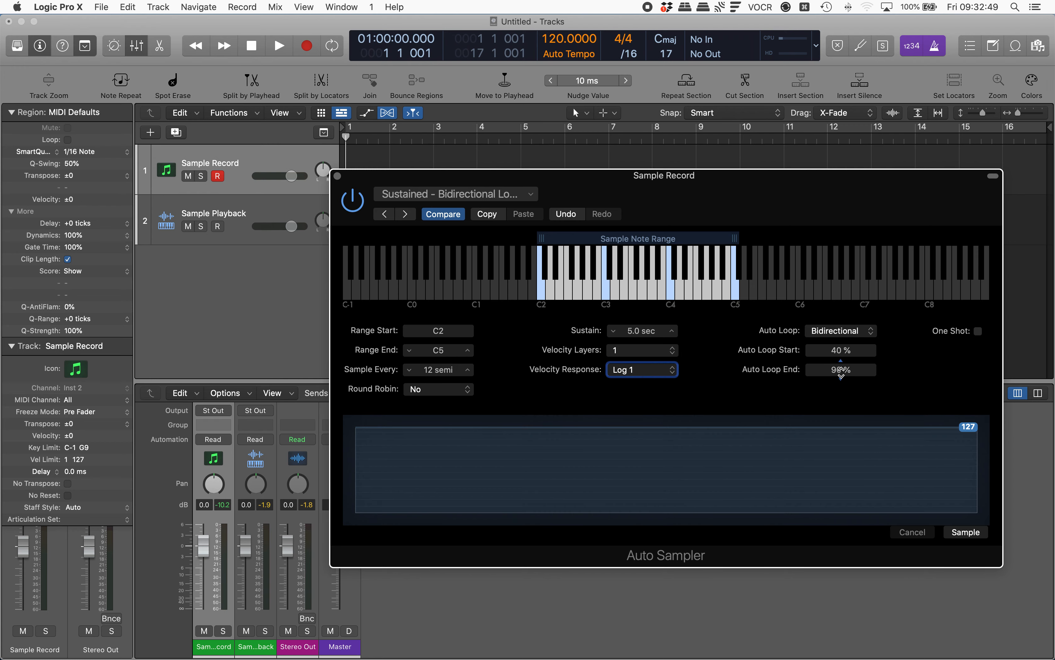
click(373, 388)
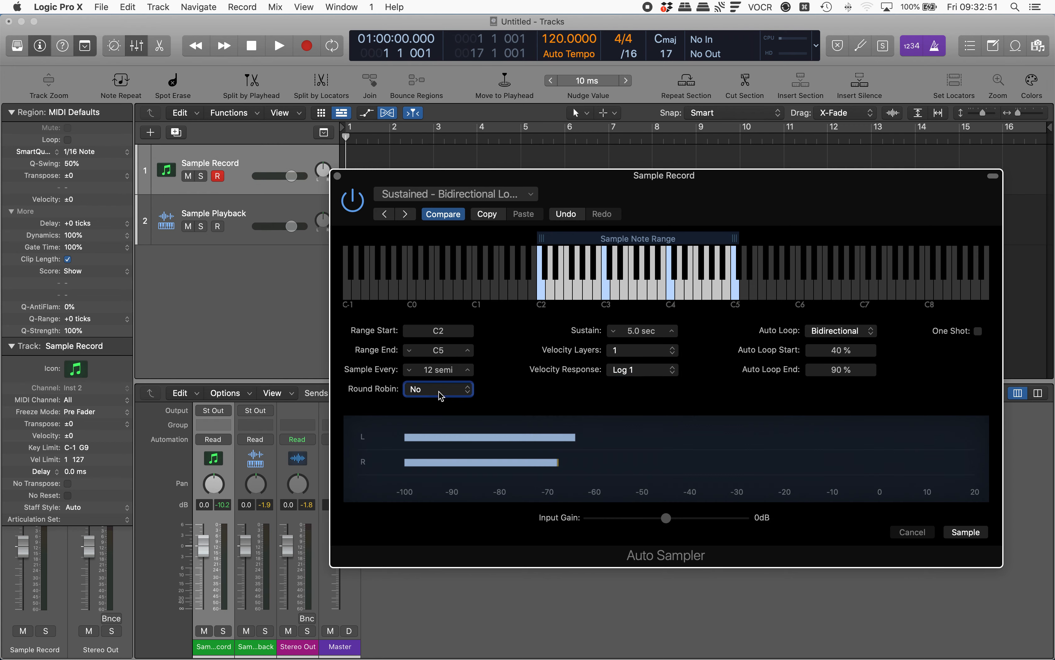
Sample the sustained sound and save the instrument as Test Sound in the Auto Sampled folder
key(ctrl+alt+Right)
key(ctrl+alt+Right)
key(ctrl+alt+Right)
key(ctrl+alt+Right)
click(966, 534)
click(967, 534)
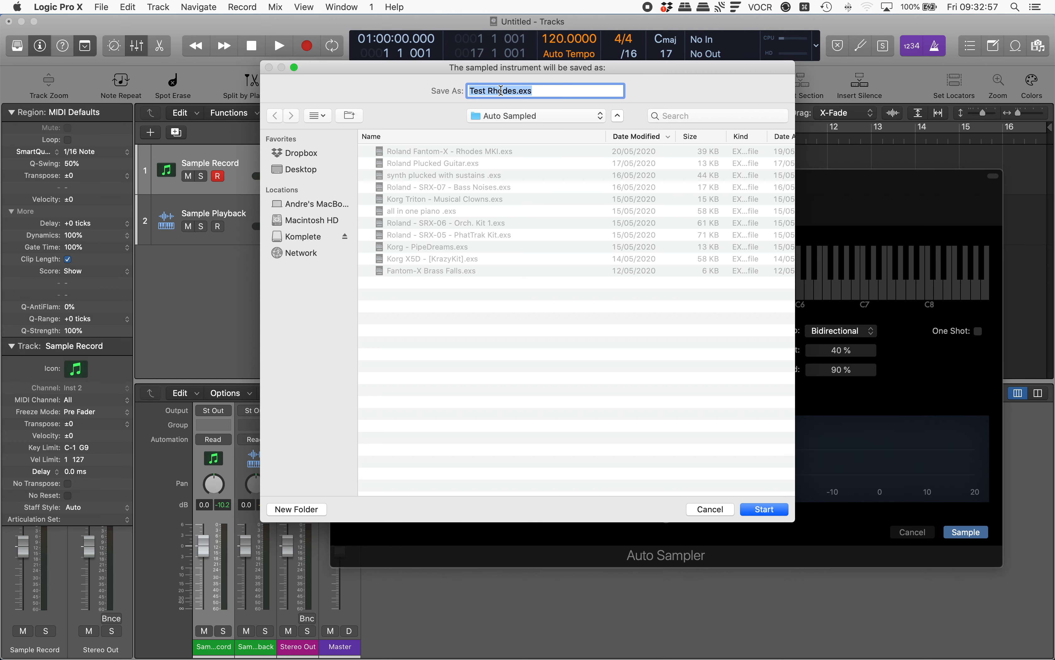
text(Test Sound)
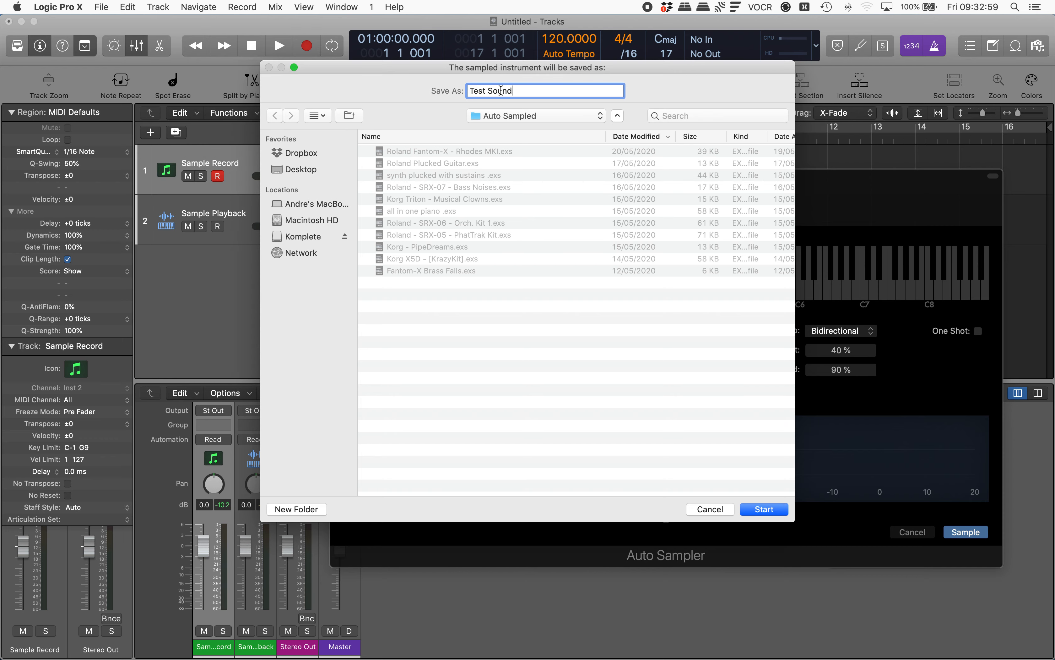
key(Return)
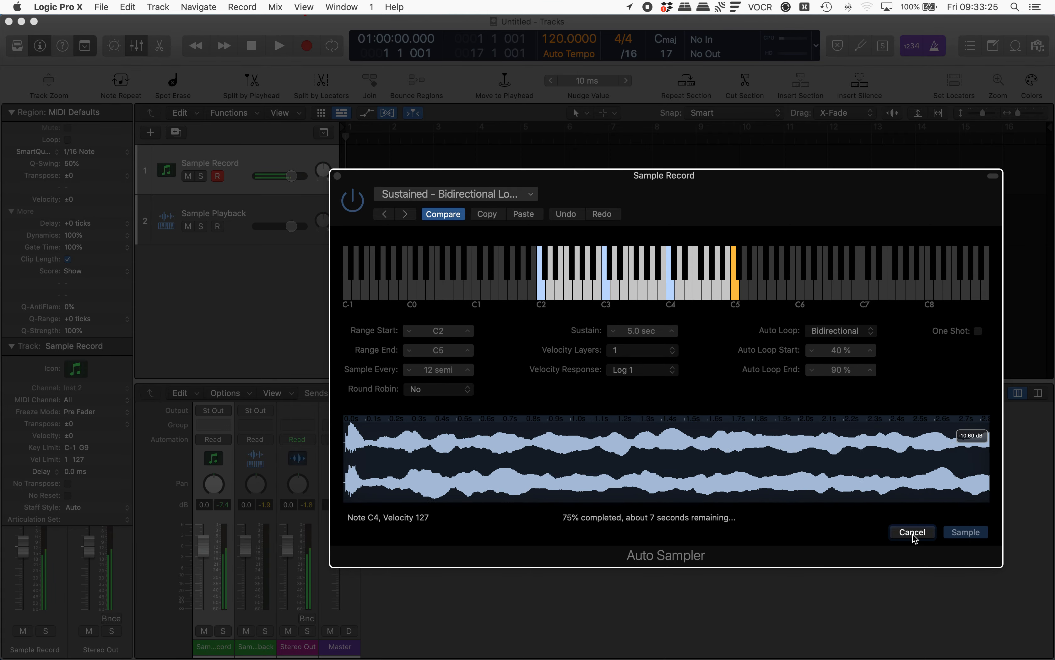
click(913, 532)
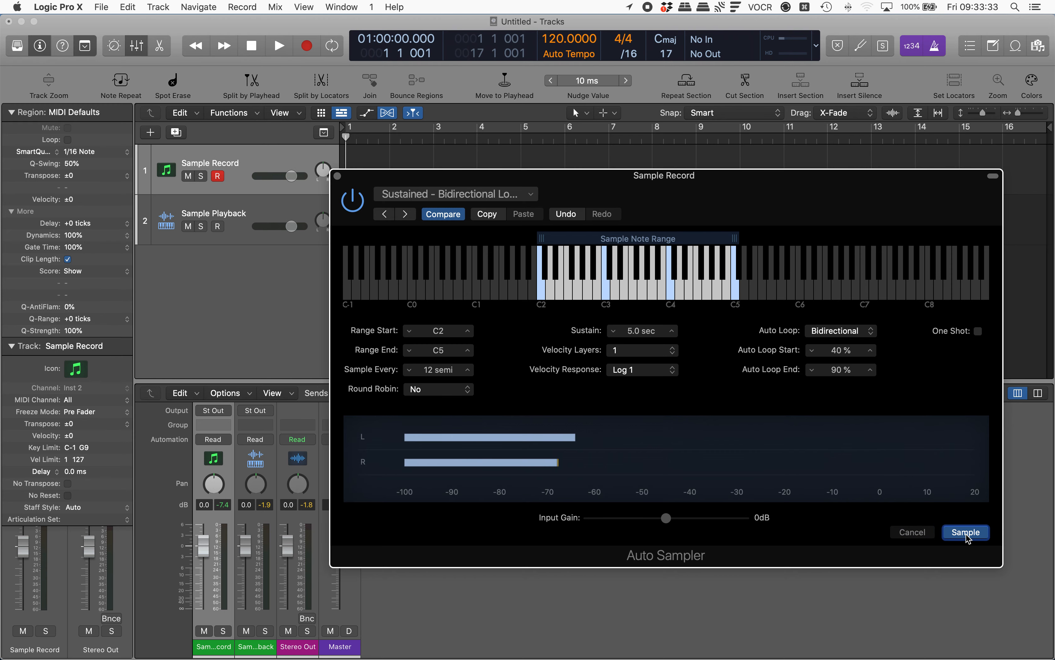
Close the Auto Sampler window, select the Sample Playback track, and show its Sampler plug-in
key(super+w)
key(Down)
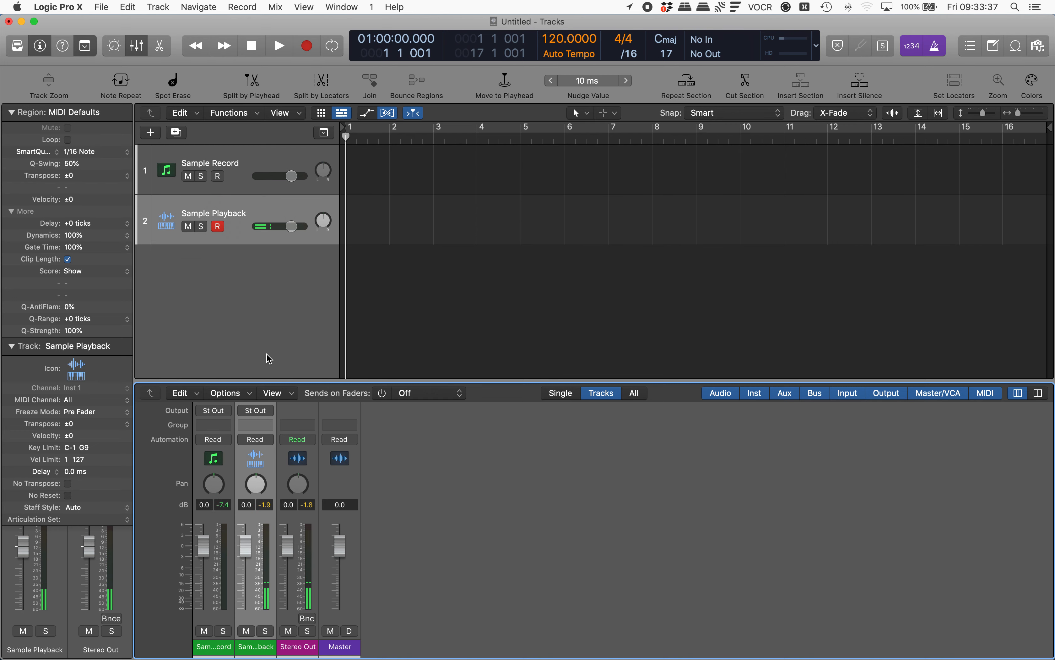
key(v)
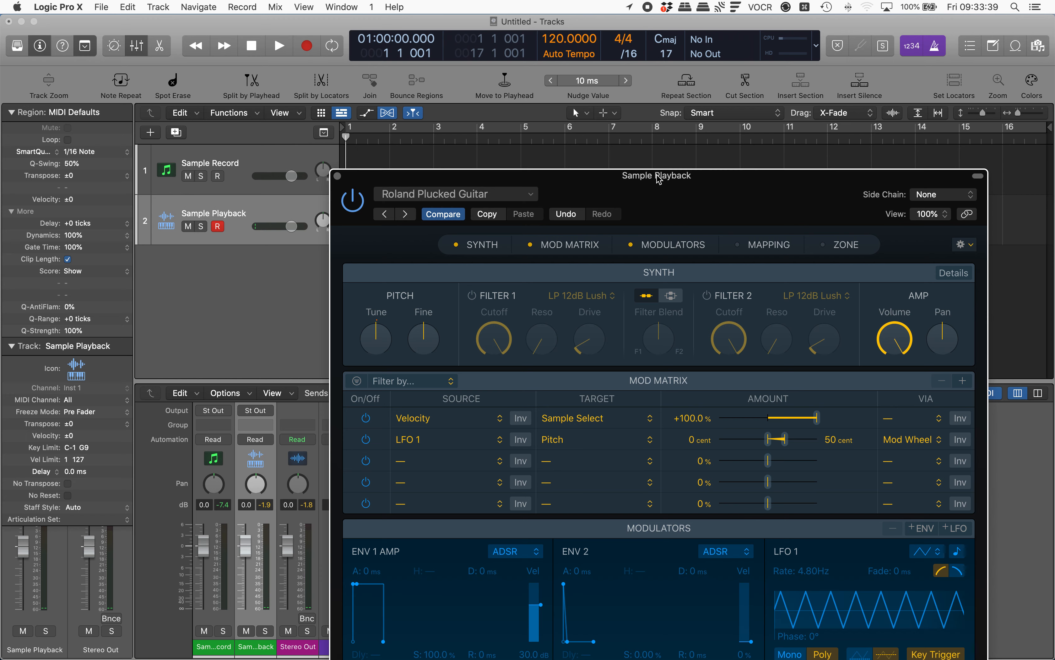
Load the Test Sound instrument from the Auto Sampled folder into Sampler
key(ctrl+alt+Right)
key(ctrl+alt+Right)
key(ctrl+alt+Right)
key(ctrl+alt+Right)
key(ctrl+alt+space)
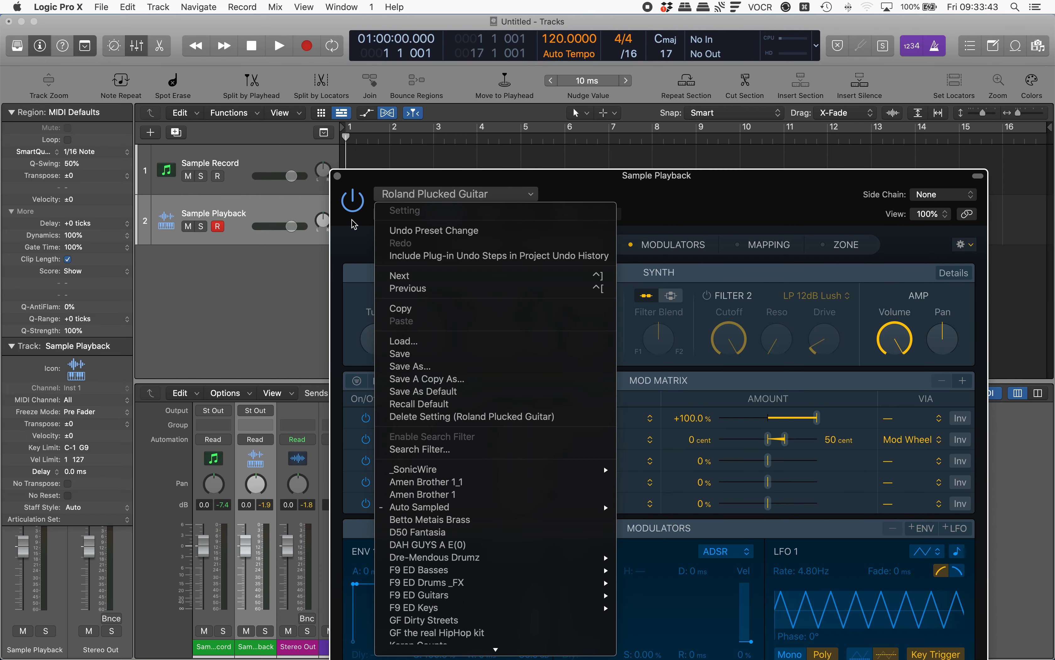
key(a)
key(u)
key(Right)
key(t)
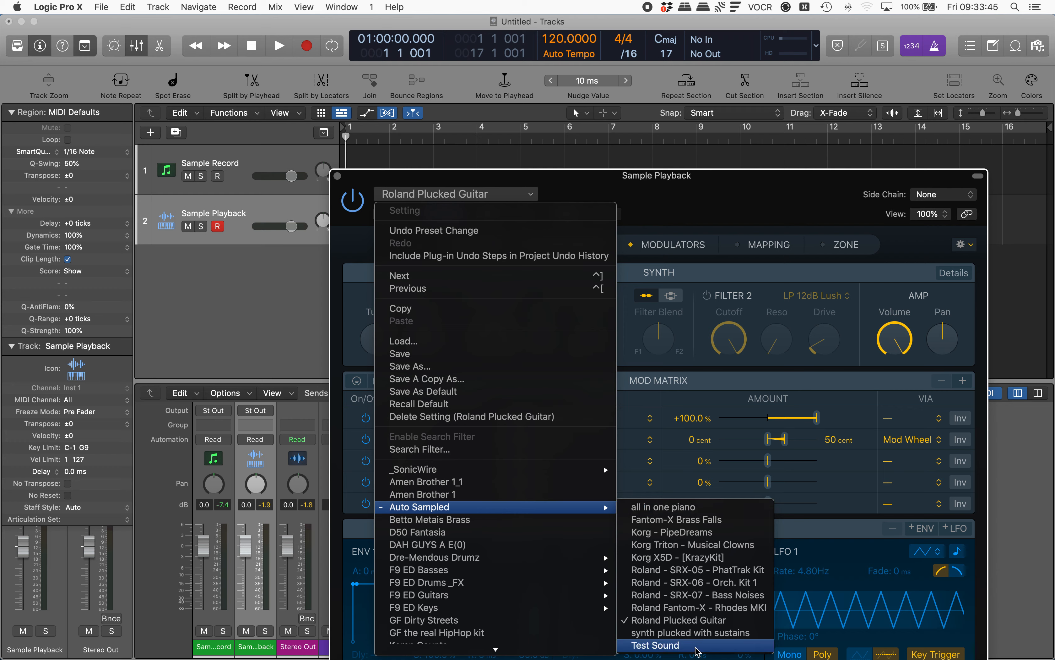
key(Return)
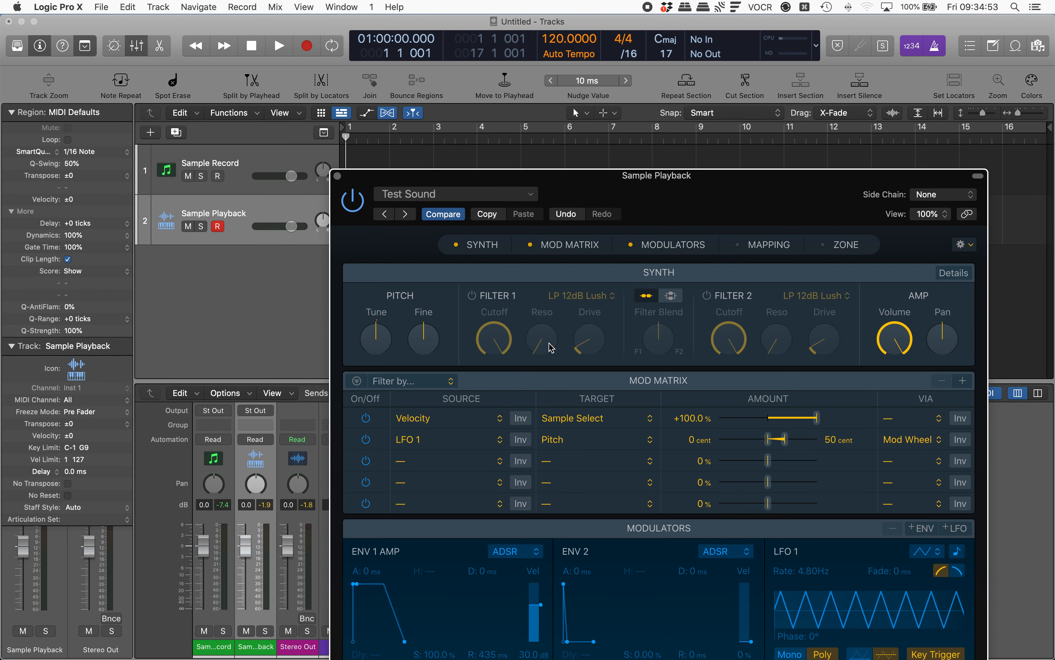
Close the Sampler window, select the Sample Record track, and show its Auto Sampler plug-in
key(super+w)
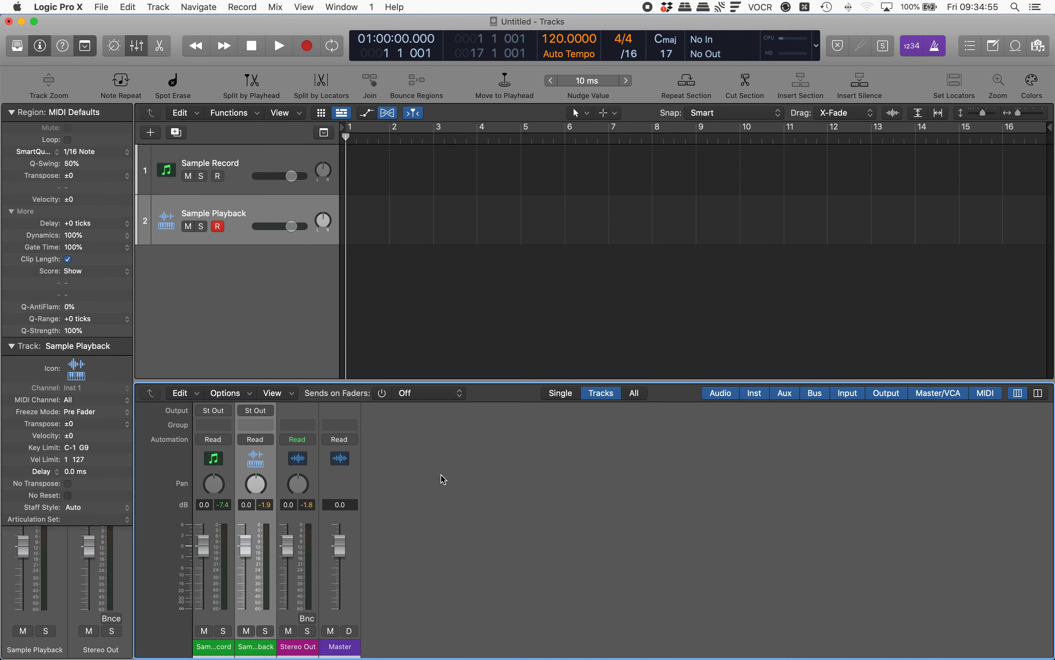
key(super+Tab)
key(super+Tab)
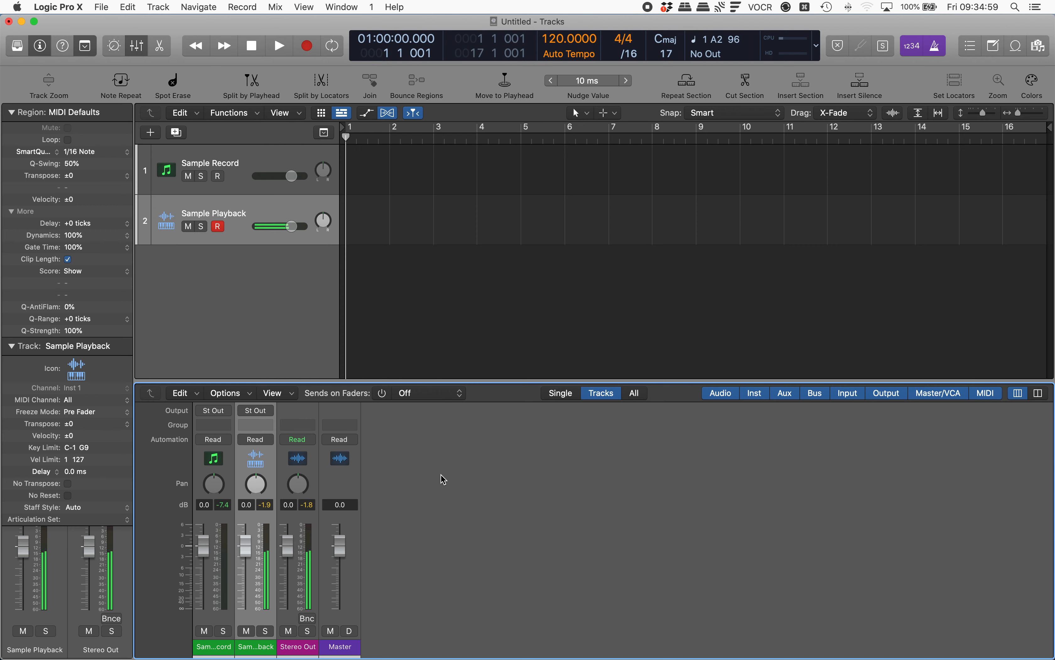
key(Up)
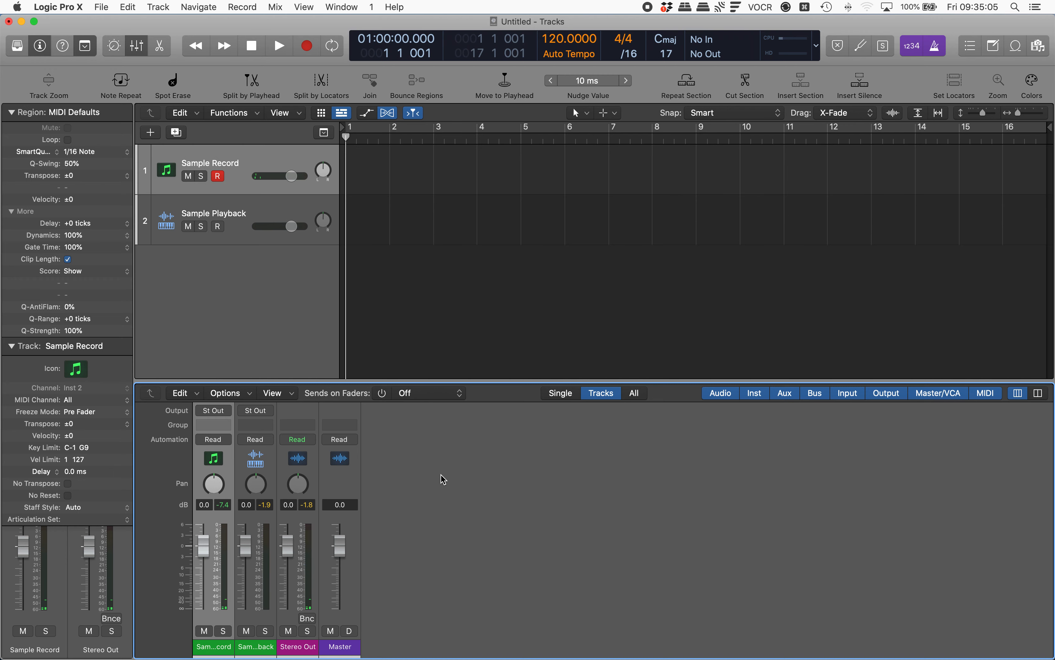
key(v)
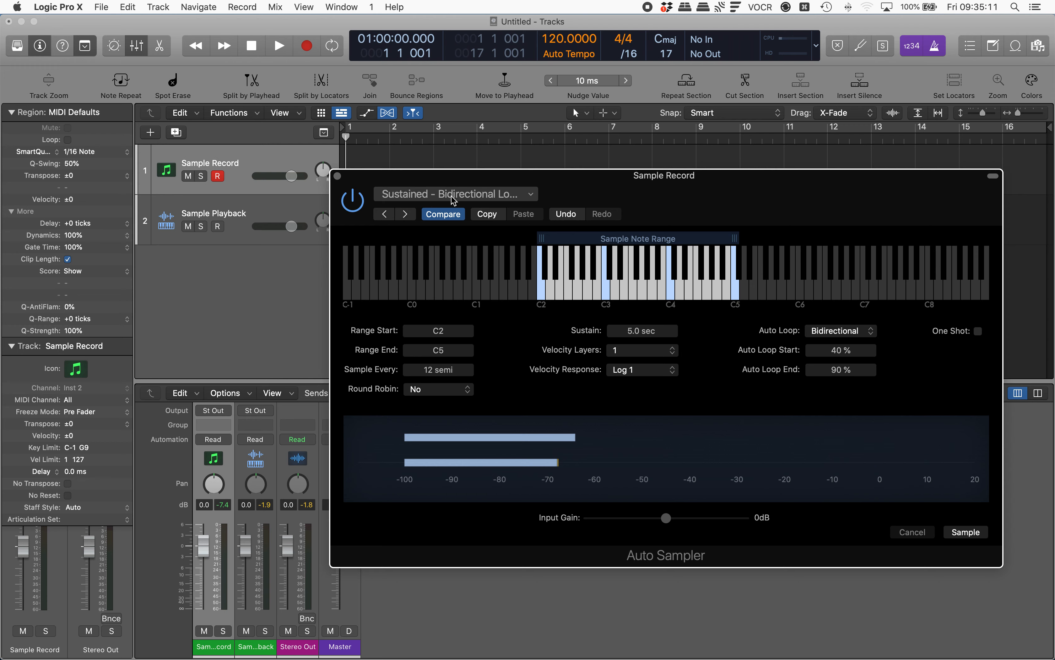
Load the Drums preset in Auto Sampler and set the sustain to 3.0 sec
click(443, 194)
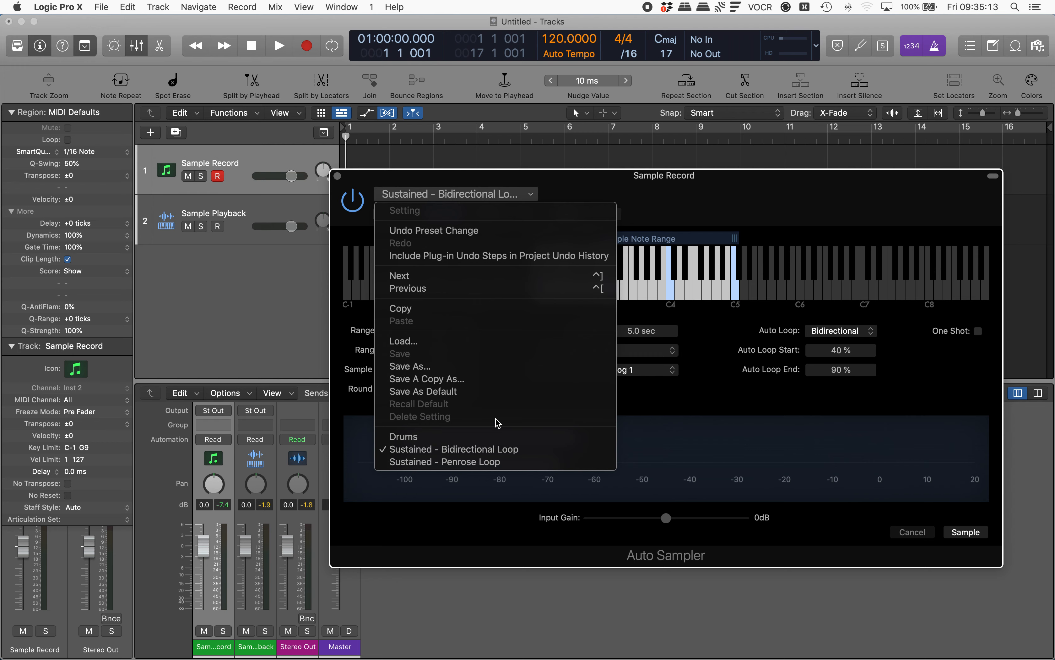
click(496, 437)
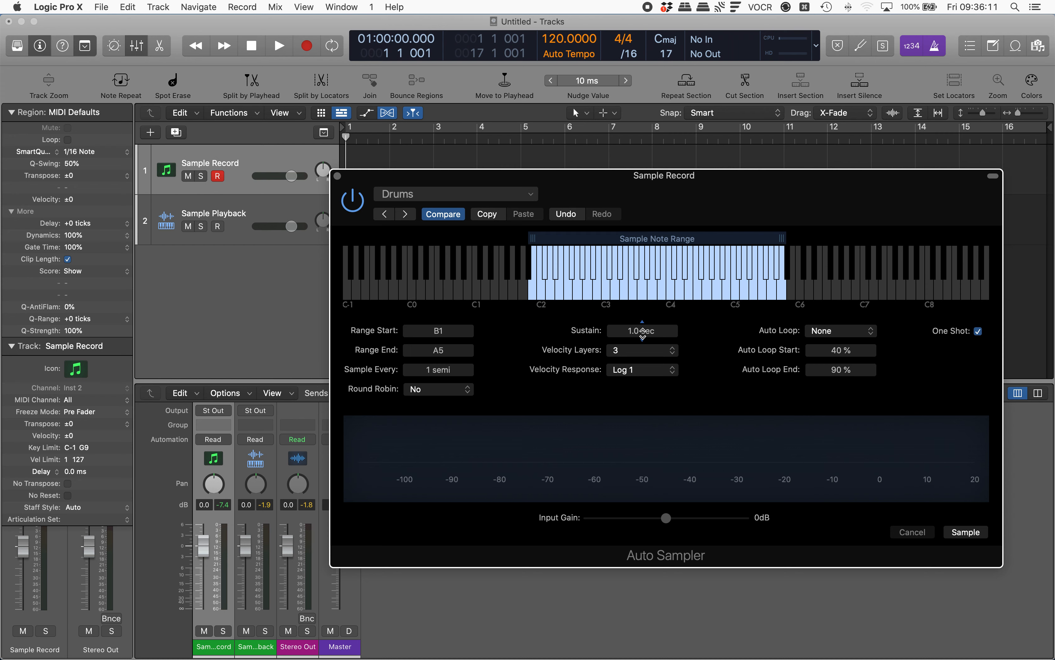
double_click(642, 331)
text(3)
key(Return)
Set the range end to B4 and the velocity layers to 2, keeping One Shot enabled
click(978, 332)
click(978, 332)
click(978, 332)
double_click(438, 351)
key(BackSpace)
text(B4)
key(Return)
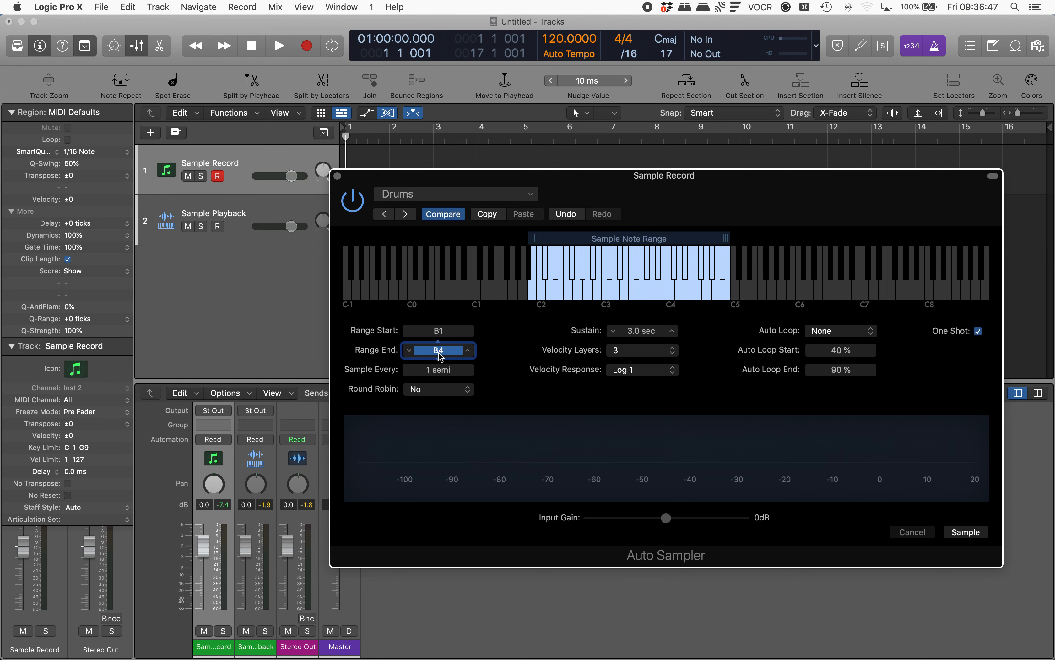
click(644, 354)
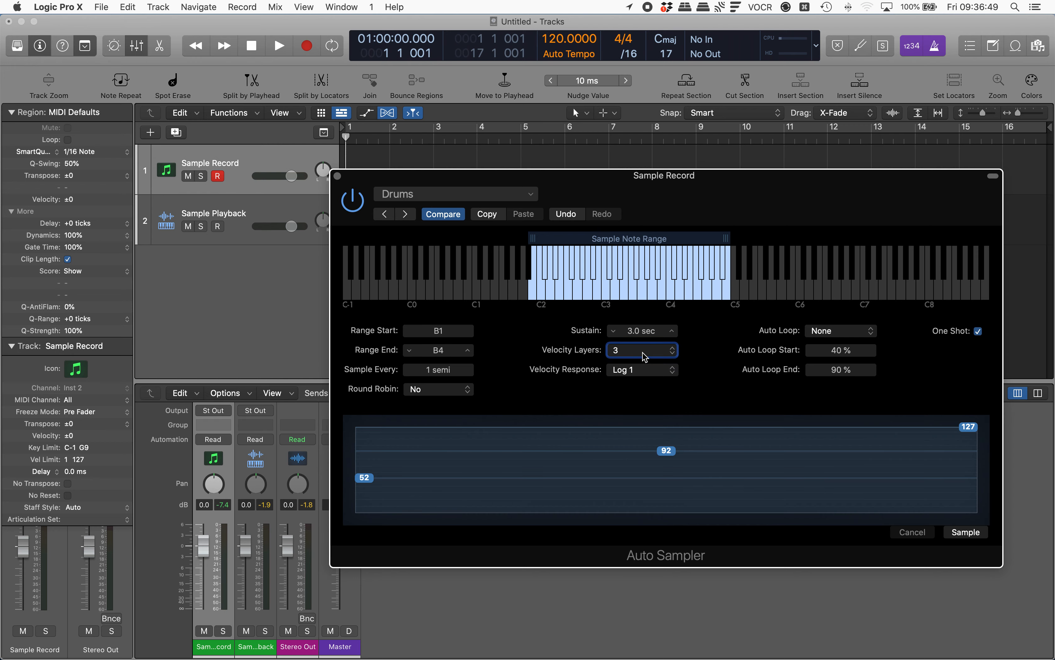
click(645, 356)
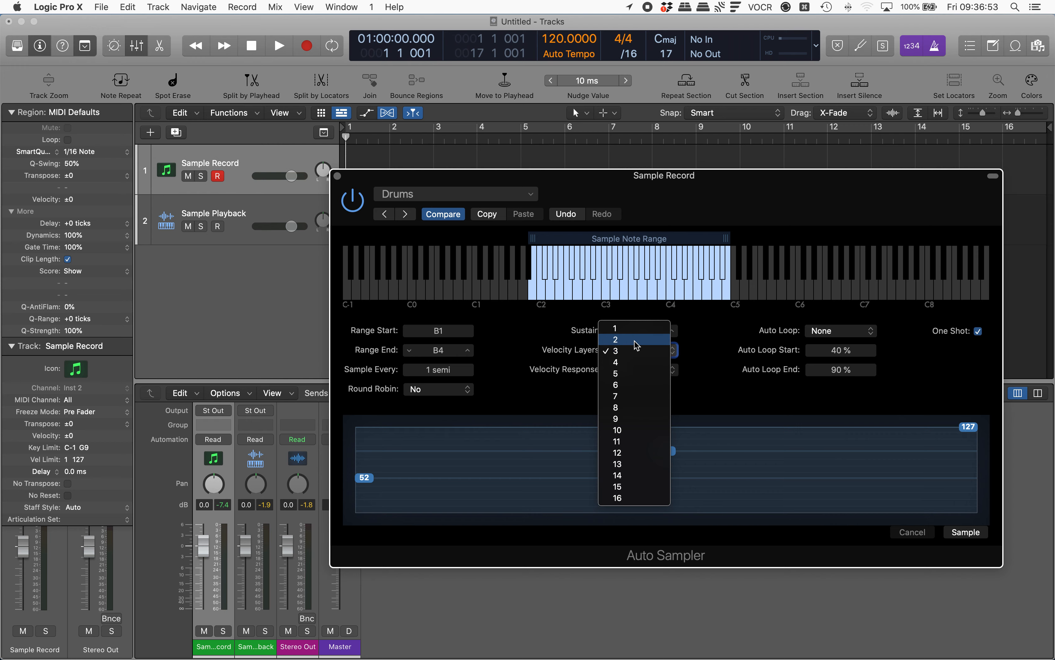
click(636, 340)
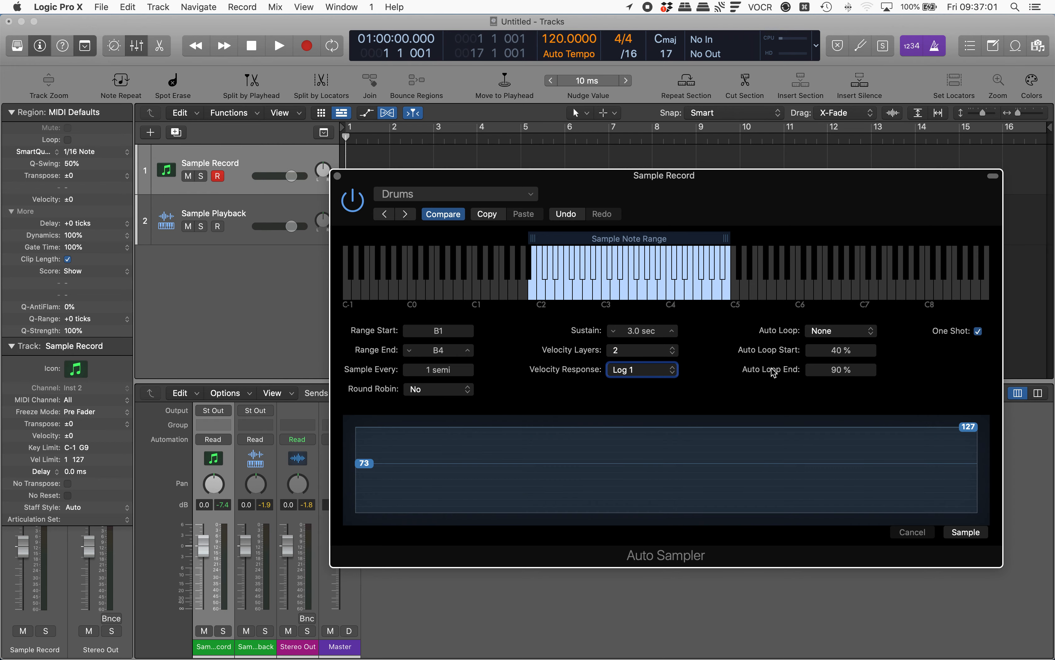
Start sampling the drum sound under the name Test Drums, and cancel the sampling partway through
click(966, 532)
text(Test Drums)
key(Return)
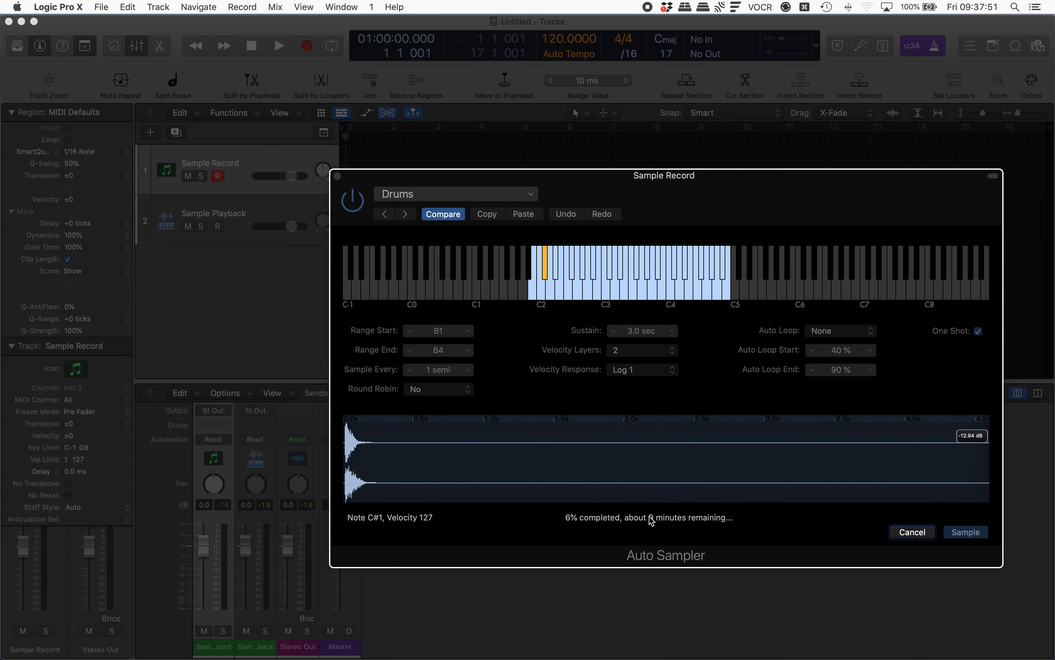
click(913, 532)
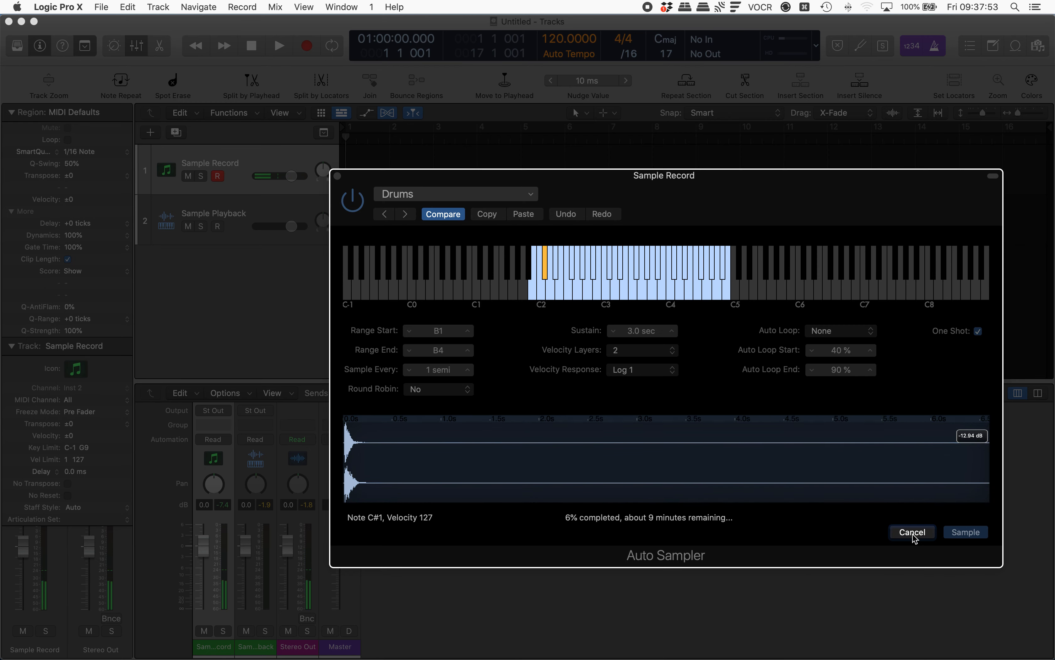
click(966, 534)
Switch to Finder and open the Music folder in the home folder
key(super+Tab)
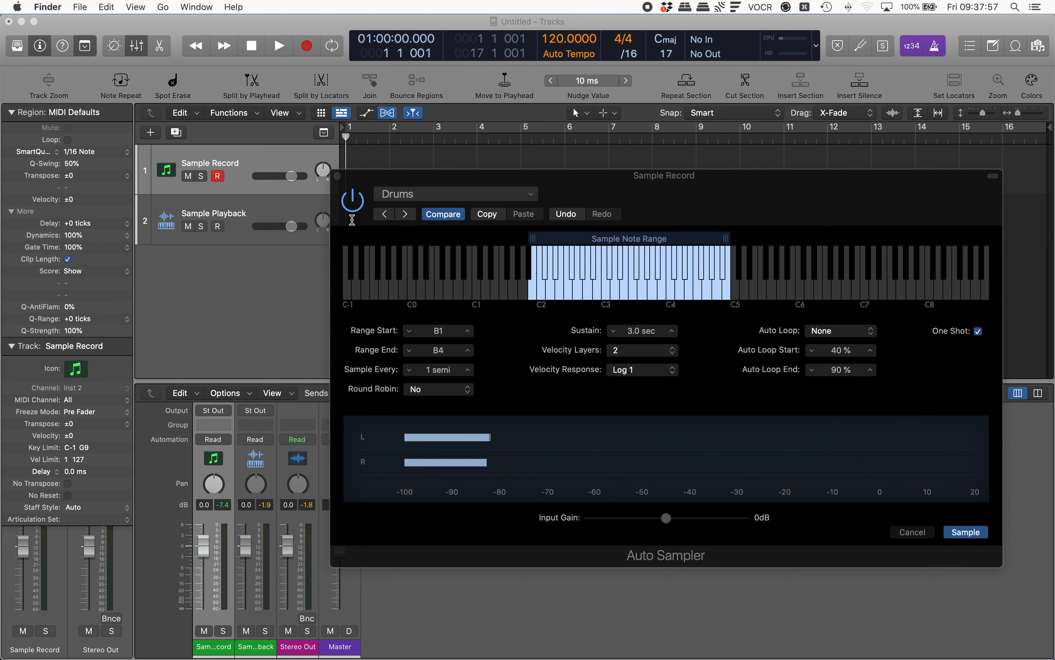
key(super+shift+h)
double_click(580, 307)
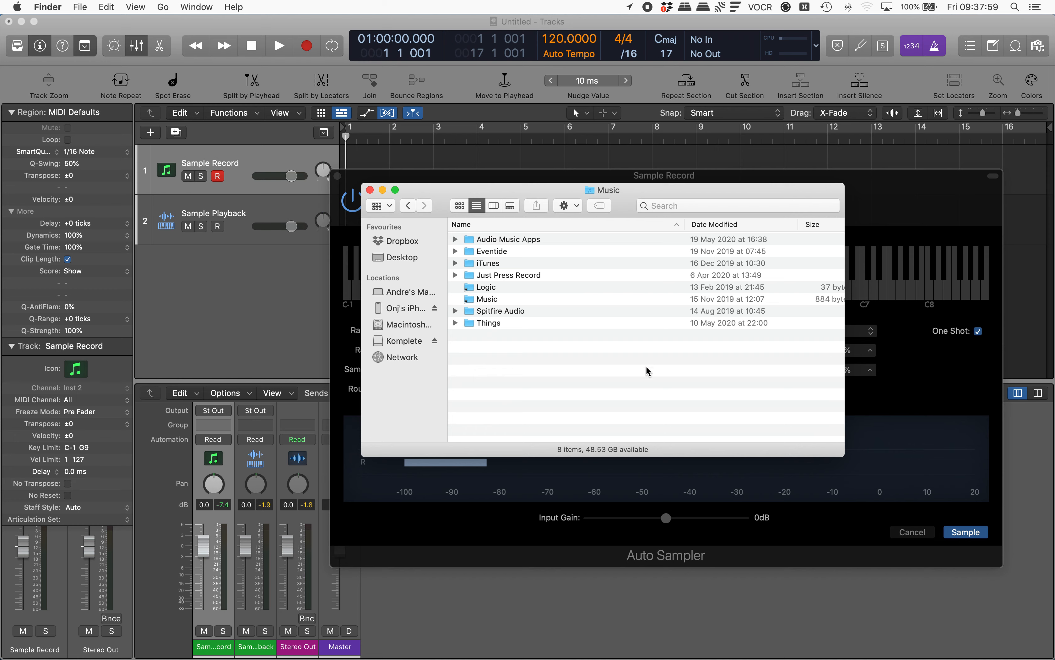
Open the Auto Sampled folder inside Audio Music Apps, Samples
key(t)
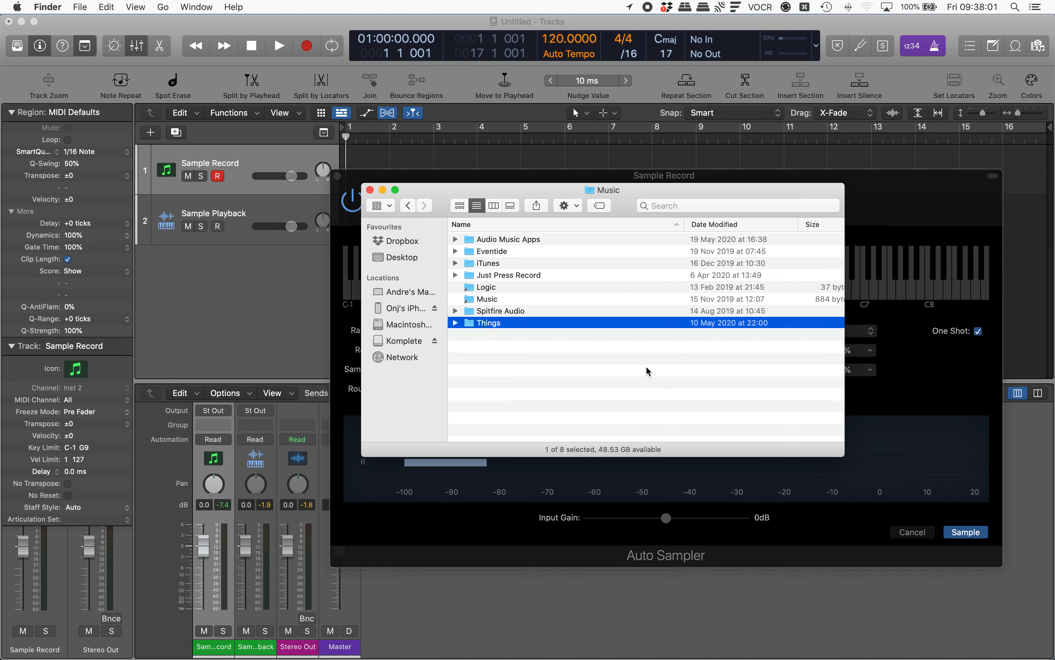
key(a)
key(super+Down)
key(Down)
key(Down)
key(s)
key(Down)
key(super+Down)
key(Down)
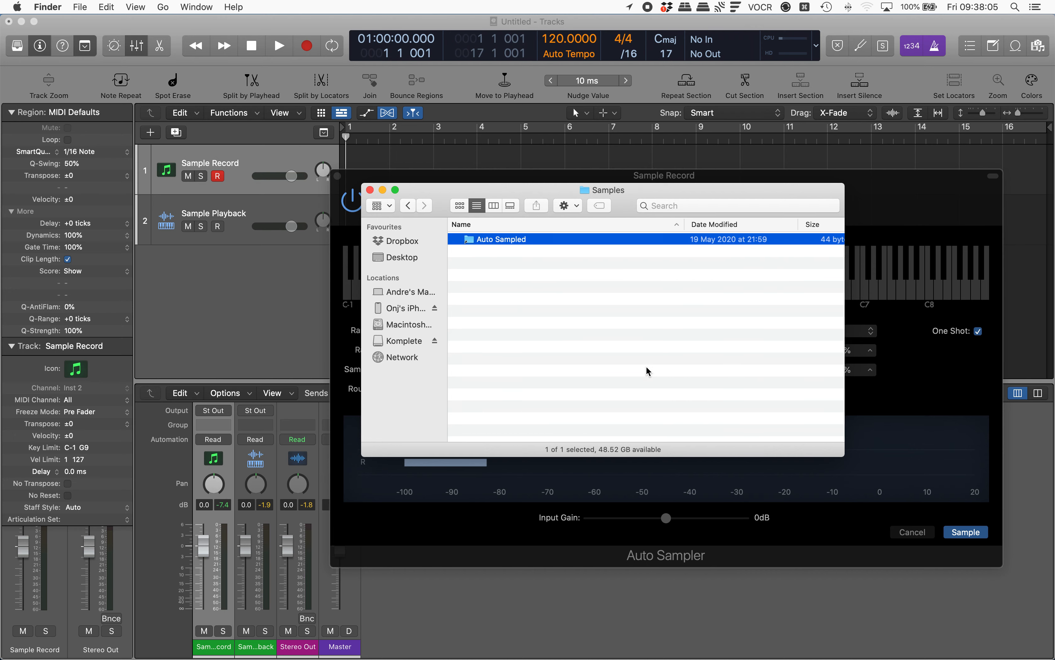
key(super+Down)
key(Down)
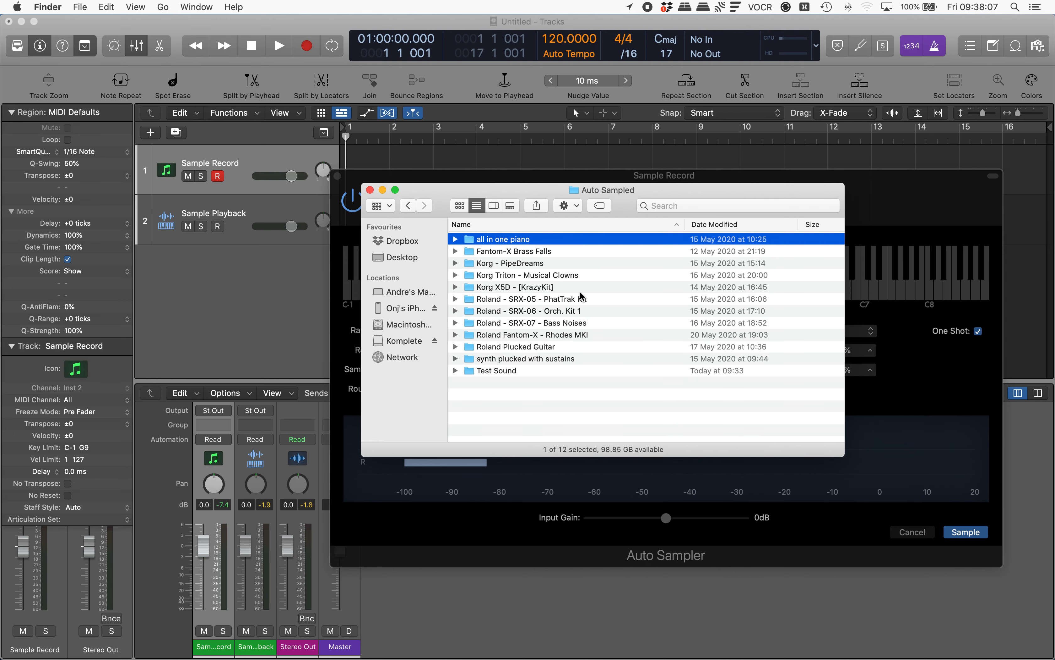
Look through the Auto Sampled folder for a Test Drums sample folder, and close the Finder window
key(t)
key(Up)
key(Up)
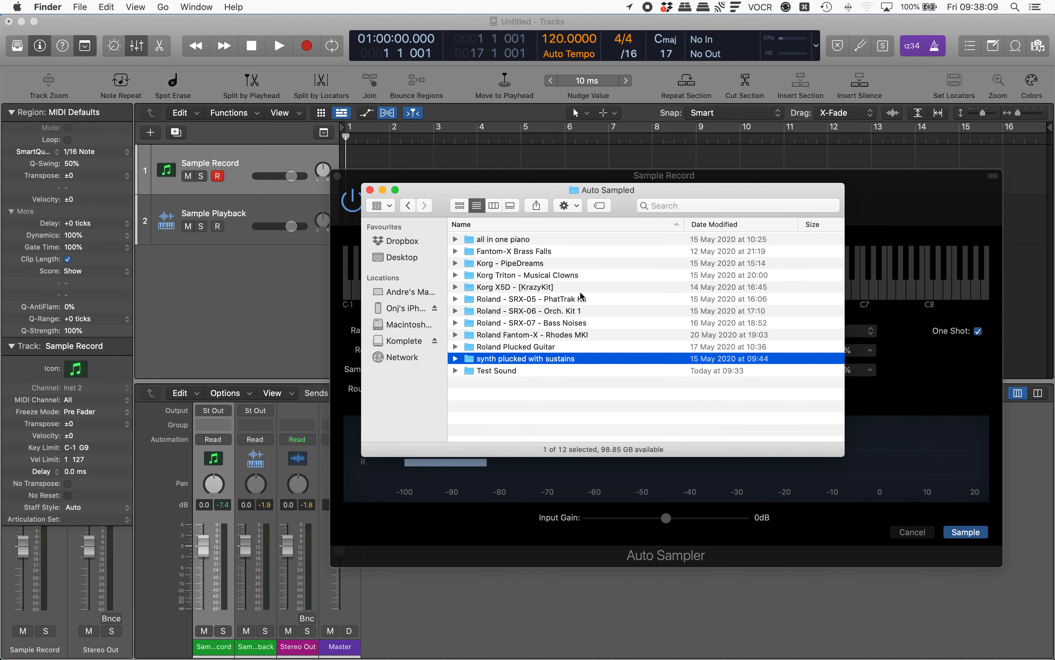
key(Up)
key(Up)
key(Up)
key(Up)
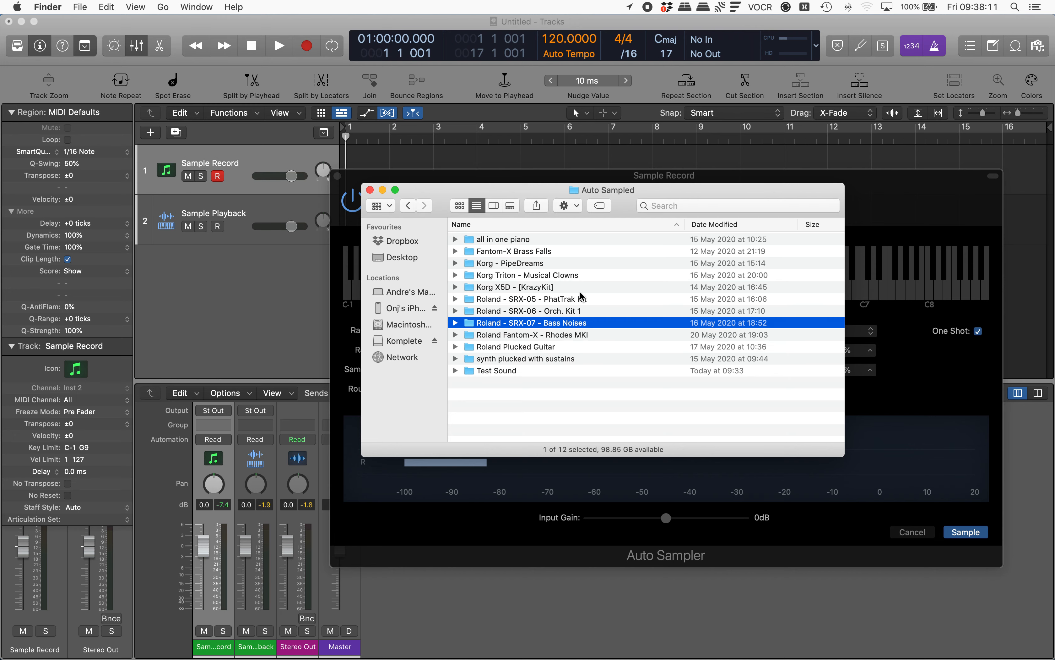
key(super+w)
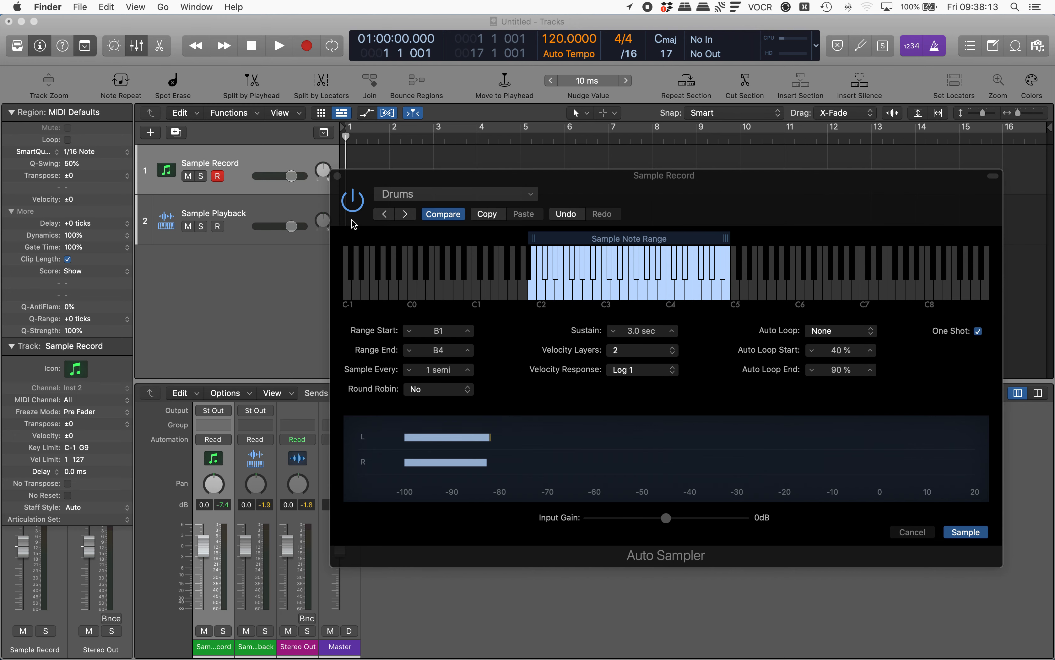
Back in Logic Pro X, turn off One Shot in Auto Sampler and start sampling the drum sound as Test Drums.exs
click(354, 225)
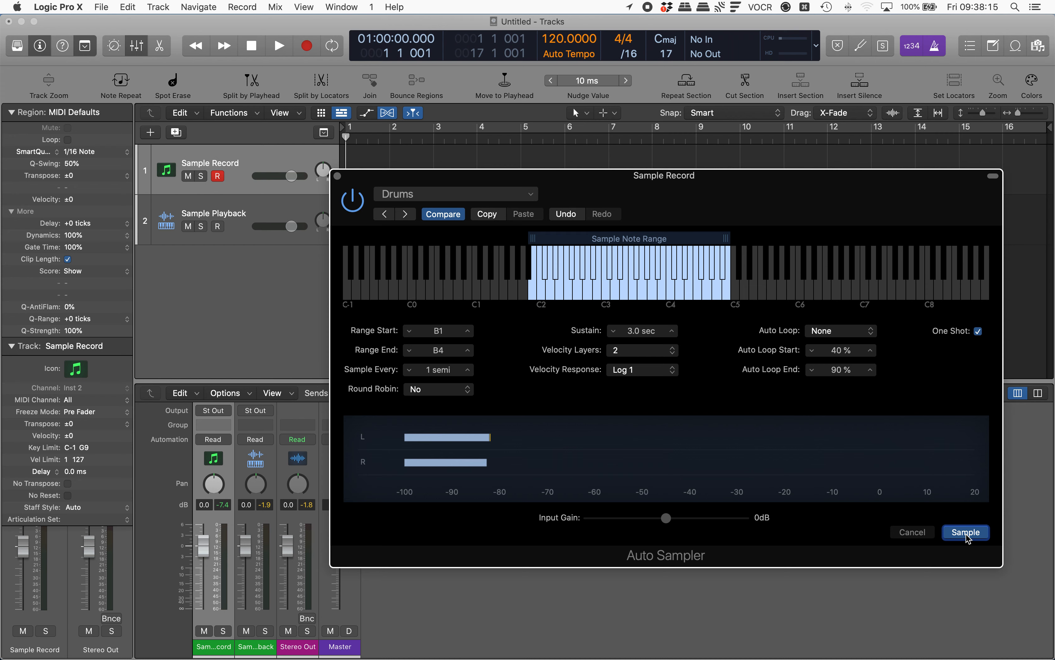
click(978, 331)
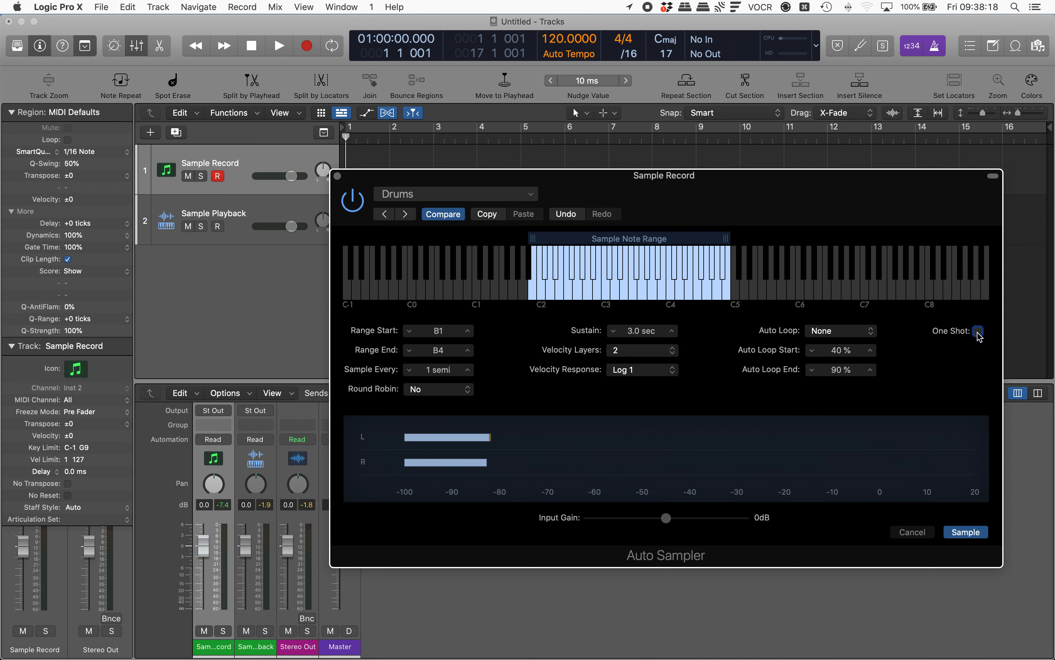
click(967, 532)
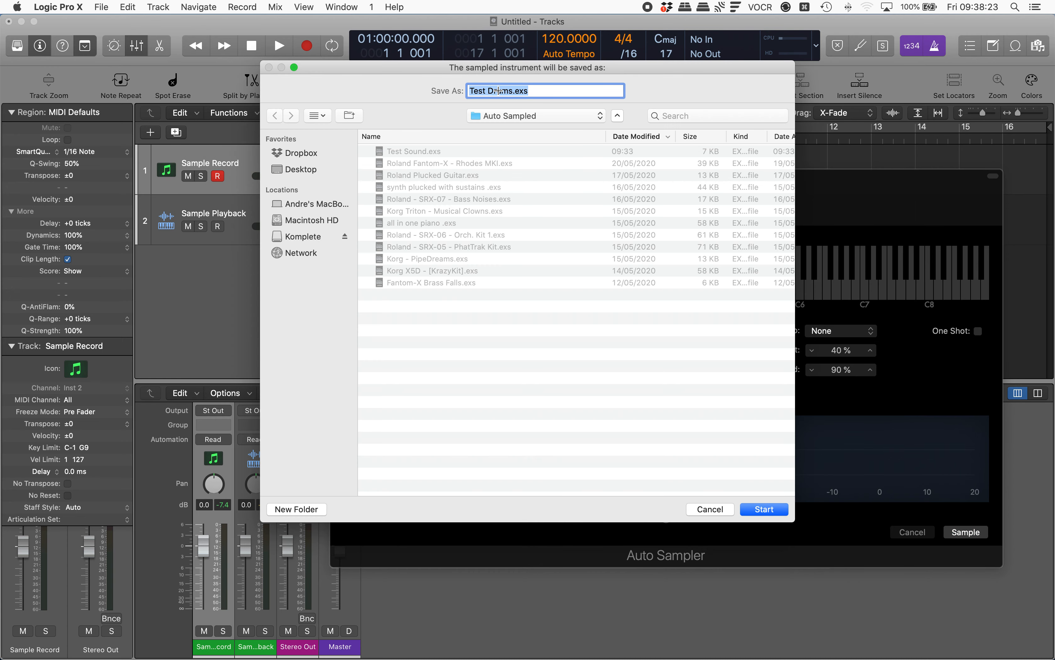
key(Return)
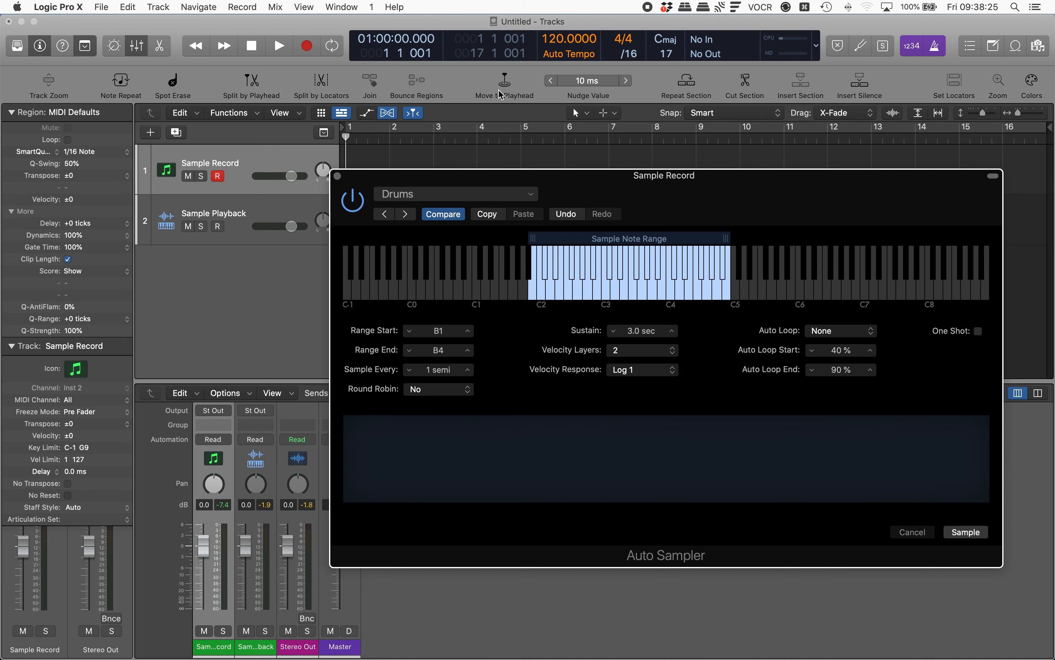